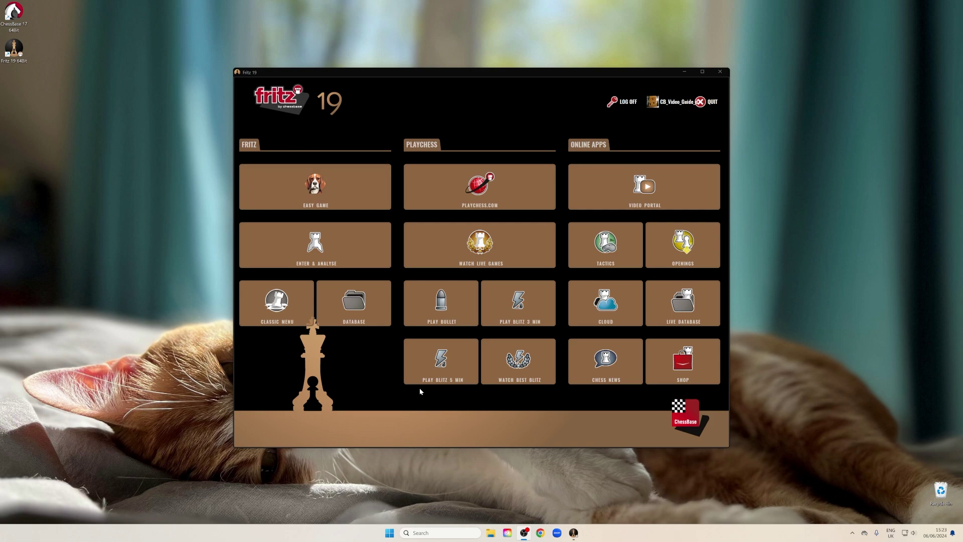
Step: Open the Opening Encyclopaedia 2024 database from Documents > ChessBase > Bases > Encyclopaedia_2024
click(359, 306)
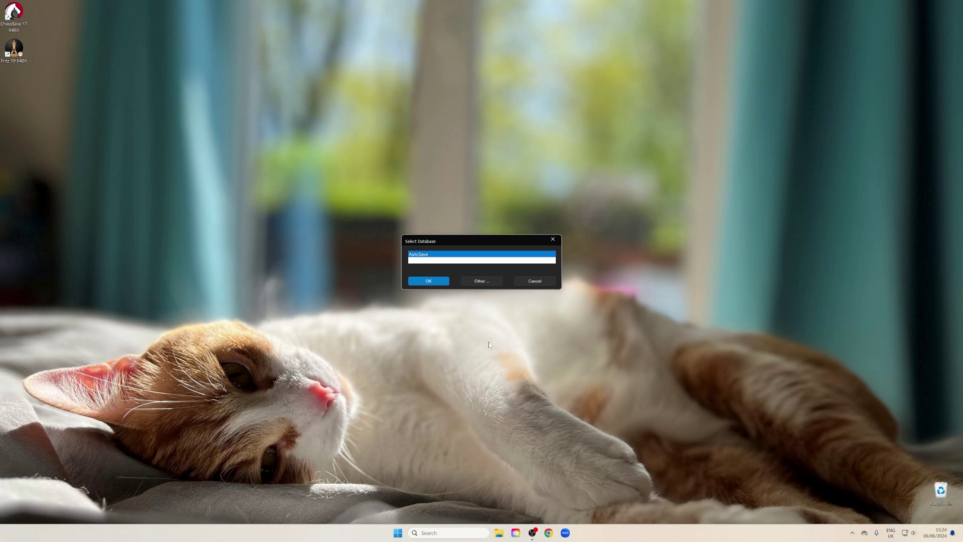
click(484, 280)
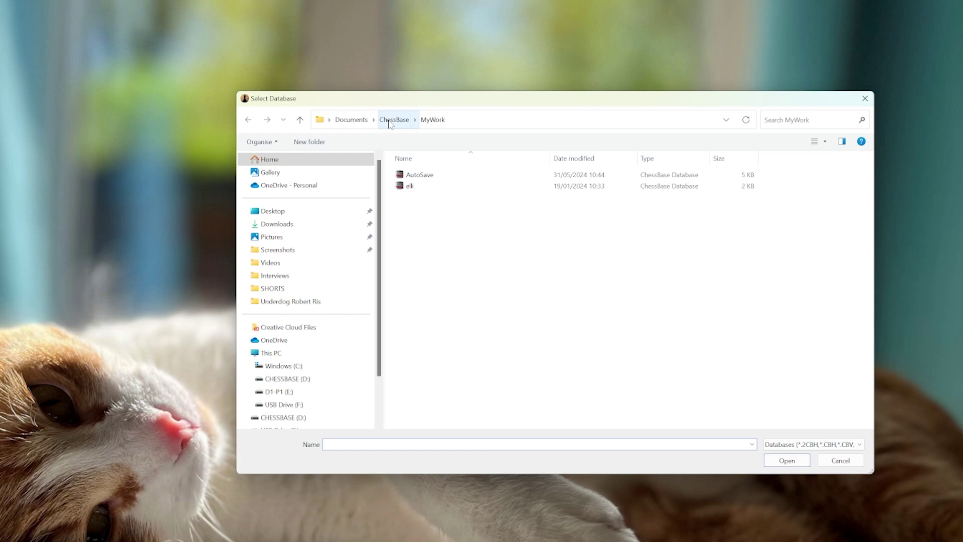
click(476, 178)
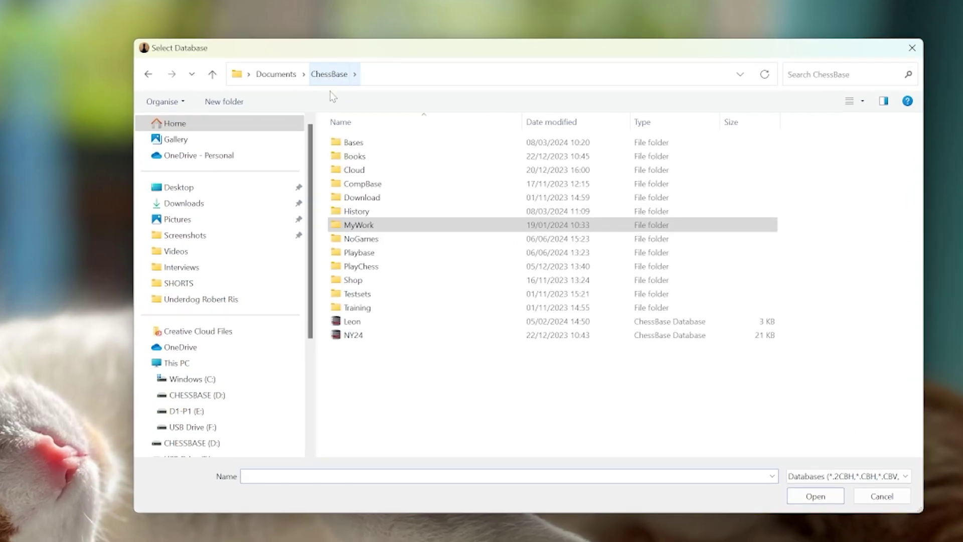
click(386, 144)
double_click(385, 144)
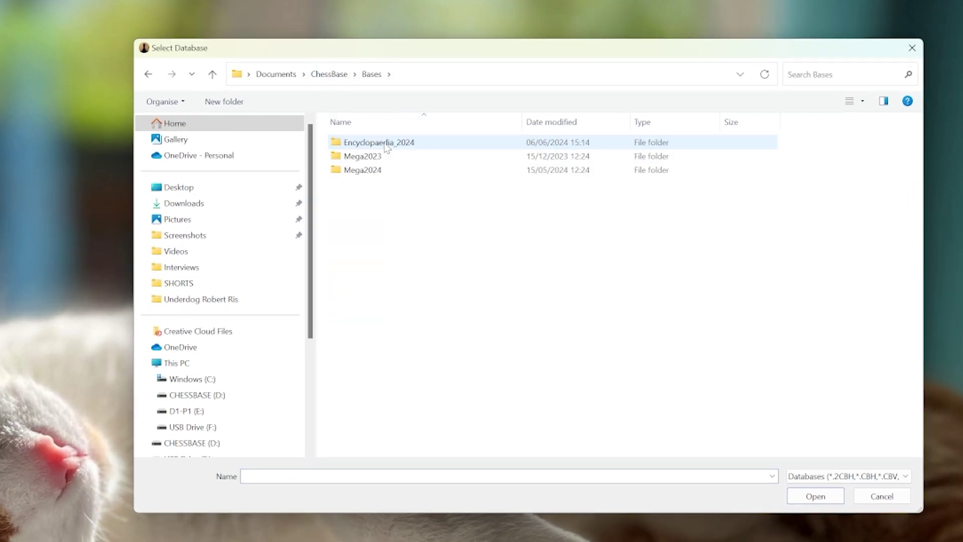
double_click(436, 146)
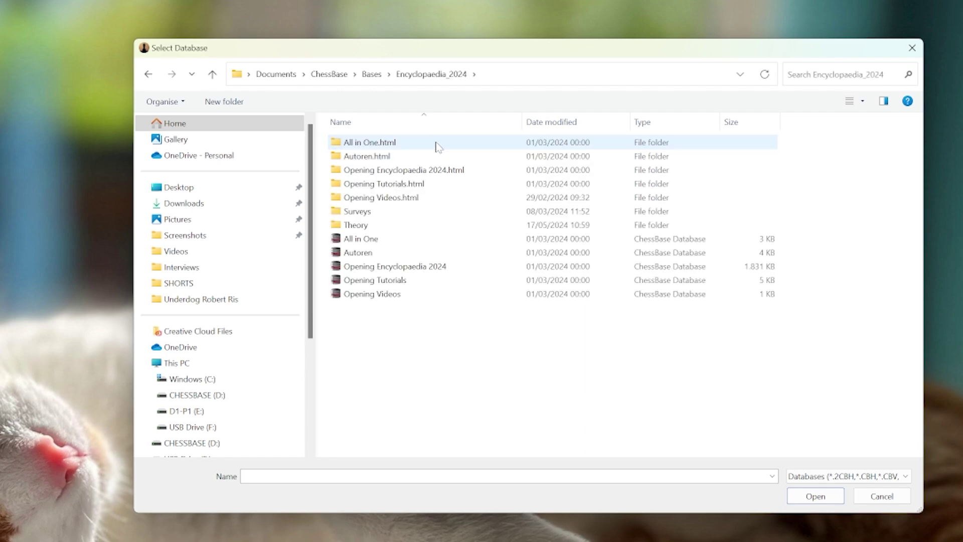
click(463, 271)
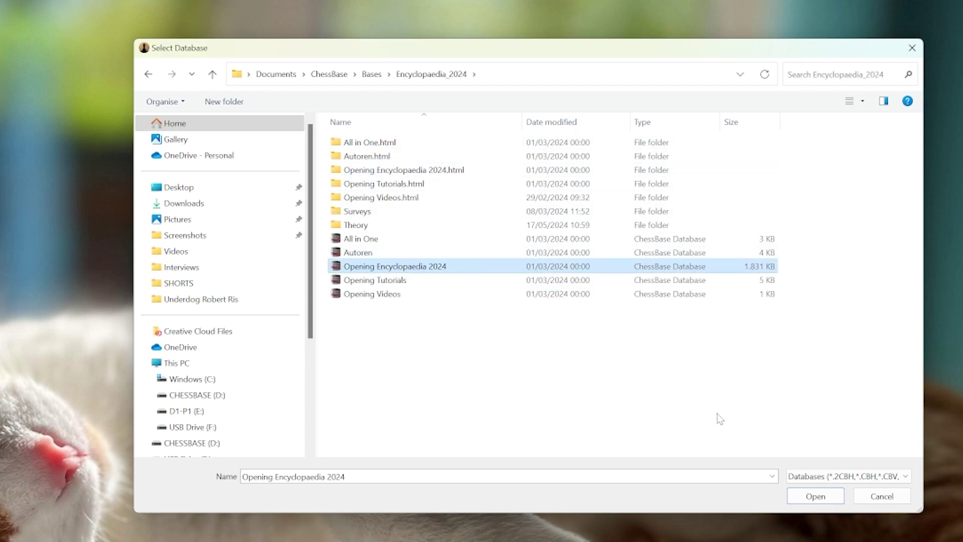
click(824, 496)
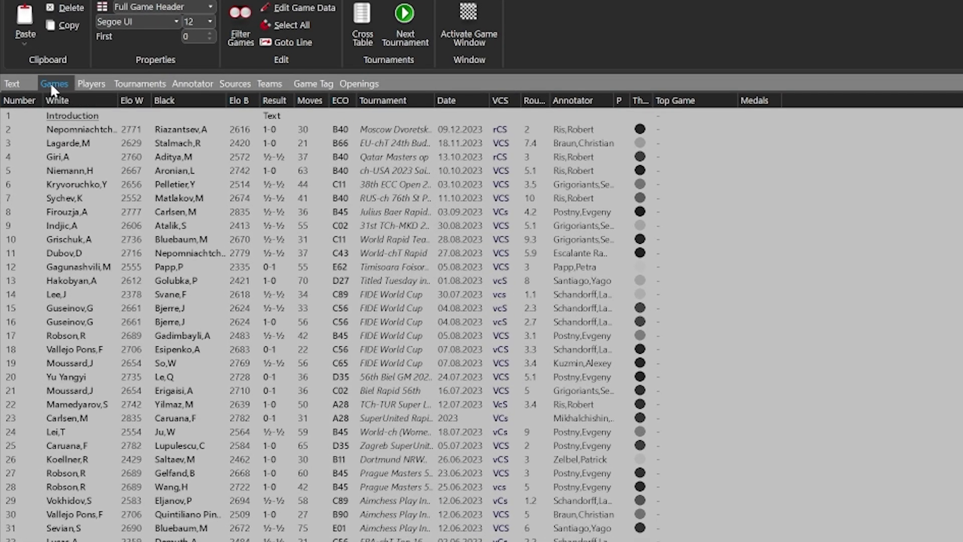
Step: Switch to the Text view to show the Opening Encyclopaedia 2024 introduction page
click(9, 84)
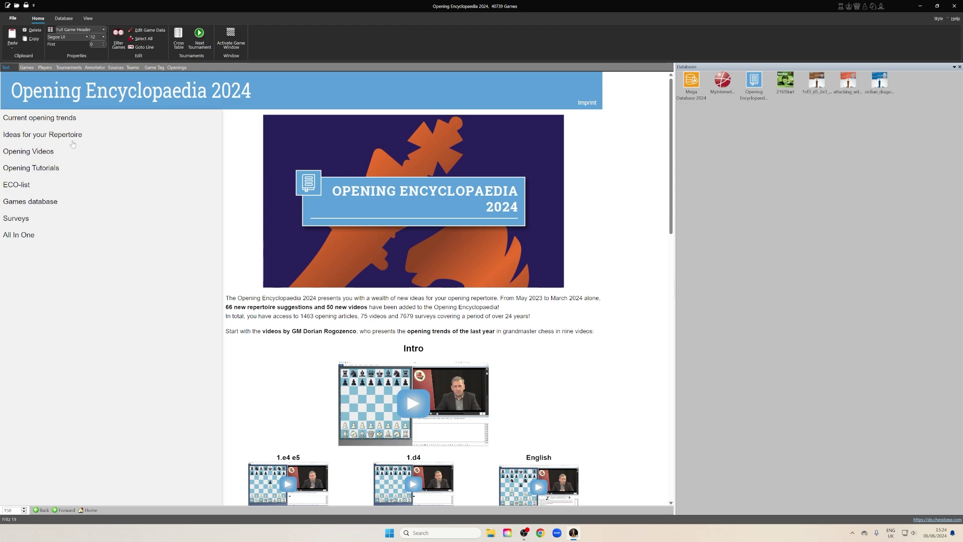
Step: Expand Ideas for your Repertoire > Open Games > Two Knights and open the C56 Max Lange Attack article
click(35, 135)
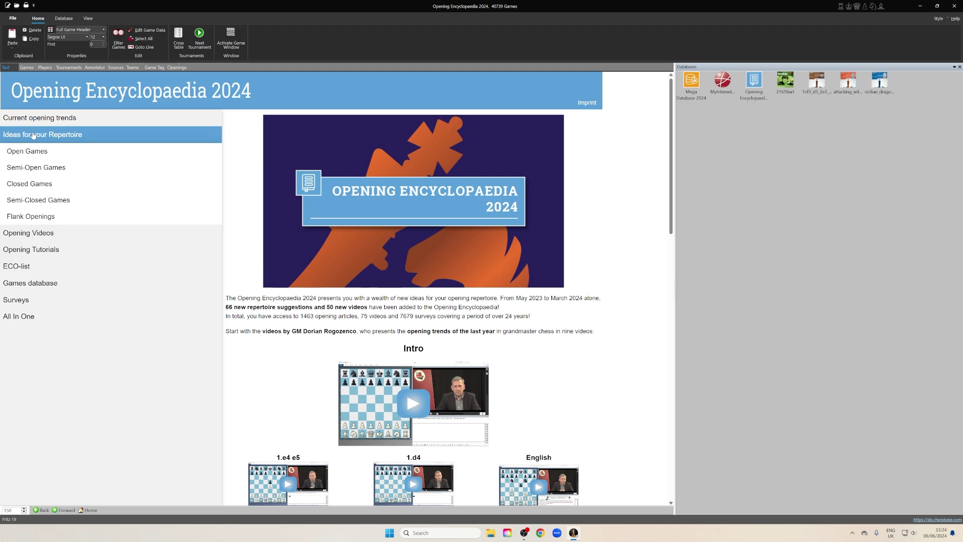
click(25, 151)
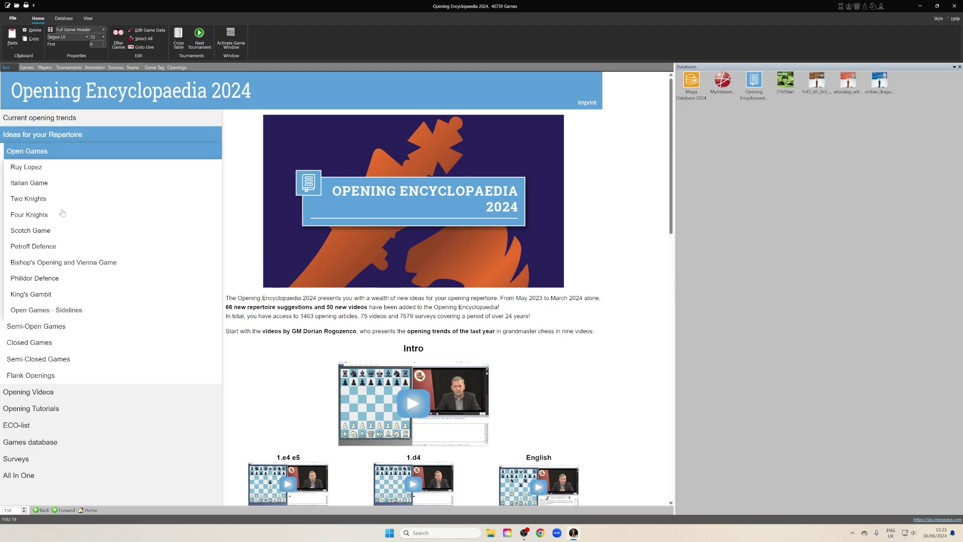
click(34, 199)
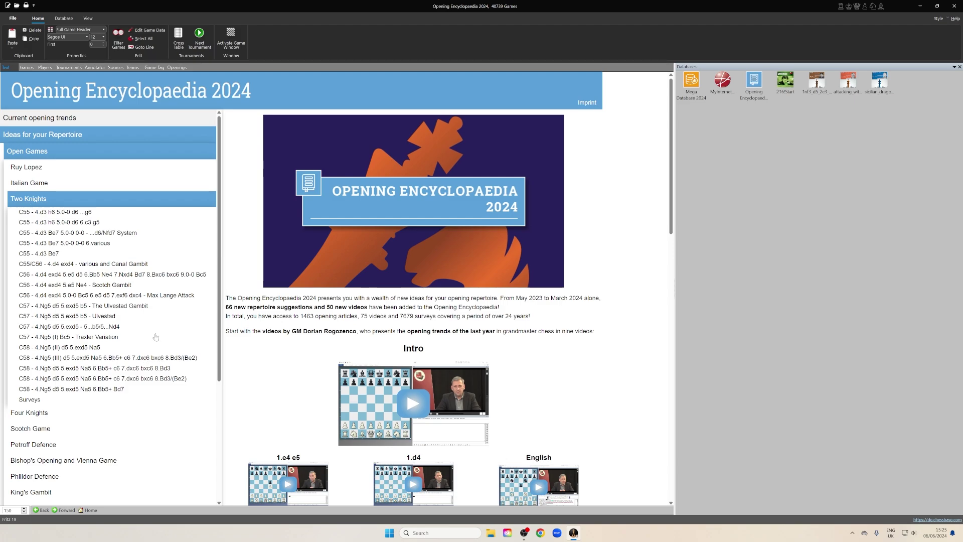
click(165, 297)
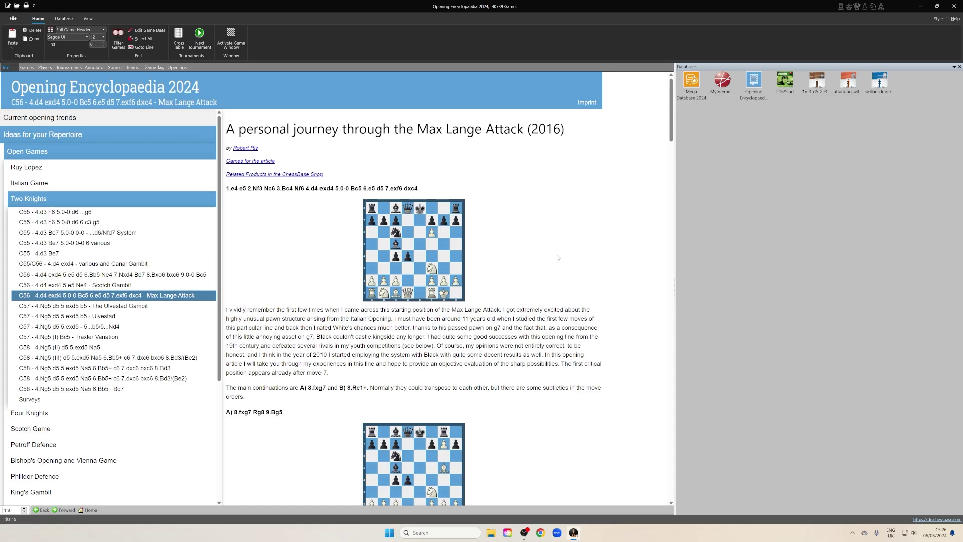
scroll(536, 242, down, 1)
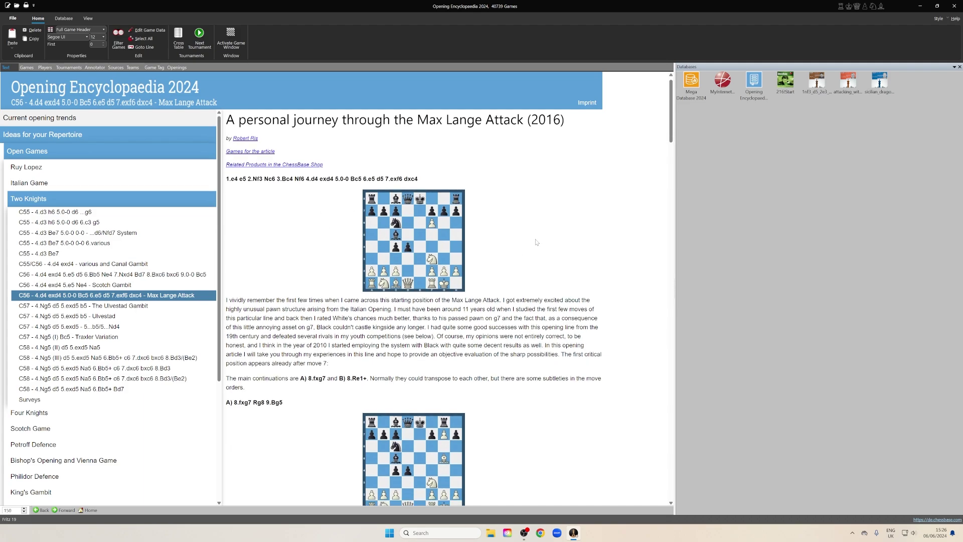
scroll(536, 242, down, 3)
scroll(540, 338, down, 10)
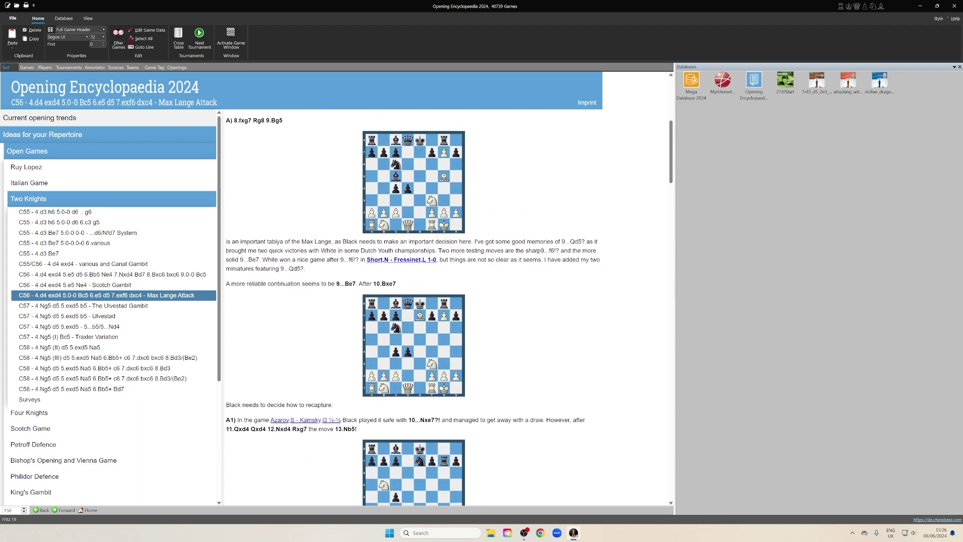
scroll(526, 347, down, 12)
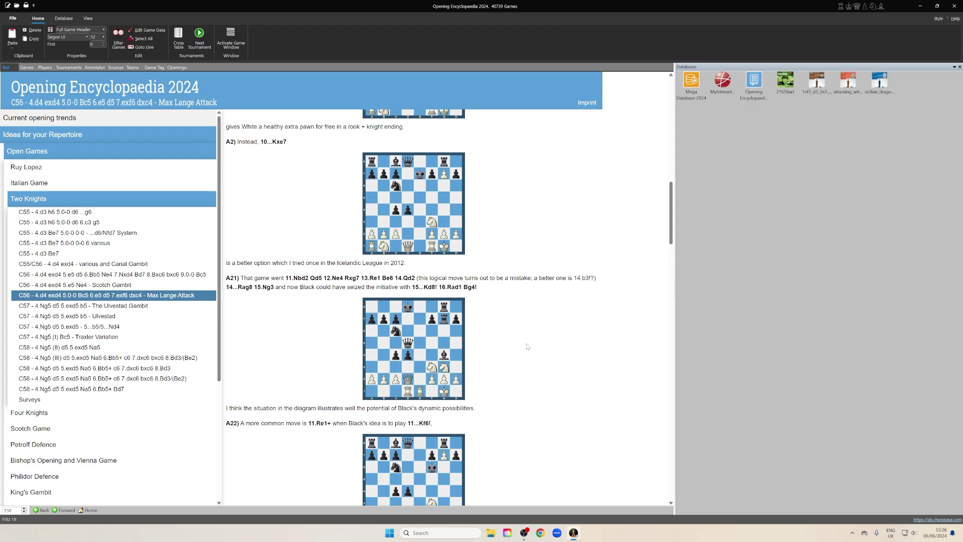
scroll(526, 347, down, 7)
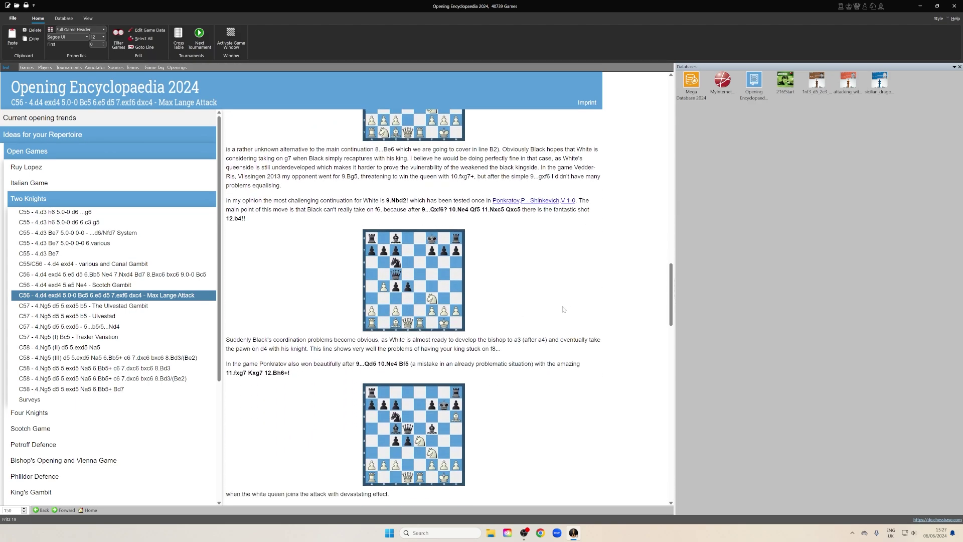
scroll(566, 290, up, 3)
scroll(566, 290, up, 20)
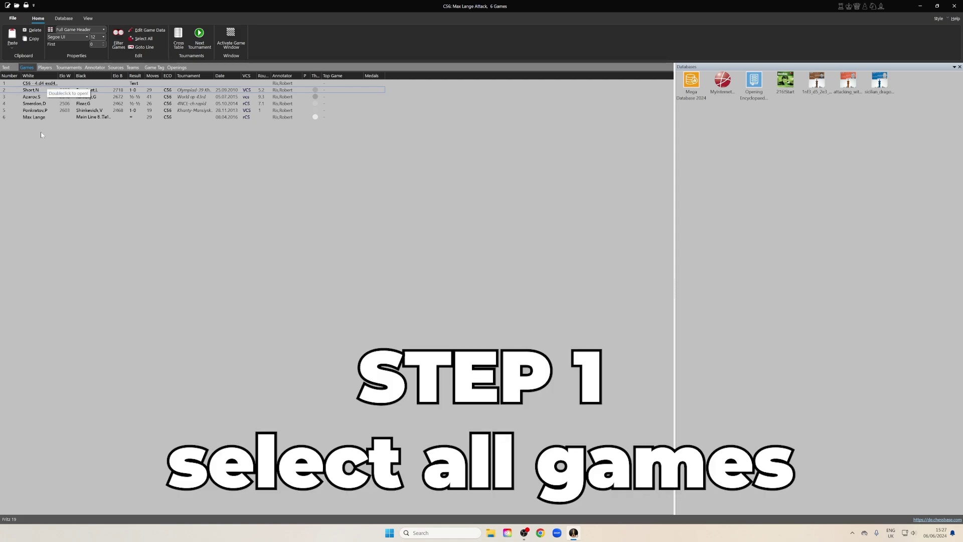
Step: Select all six games in the C56 Max Lange Attack game list with Ctrl+A
click(134, 97)
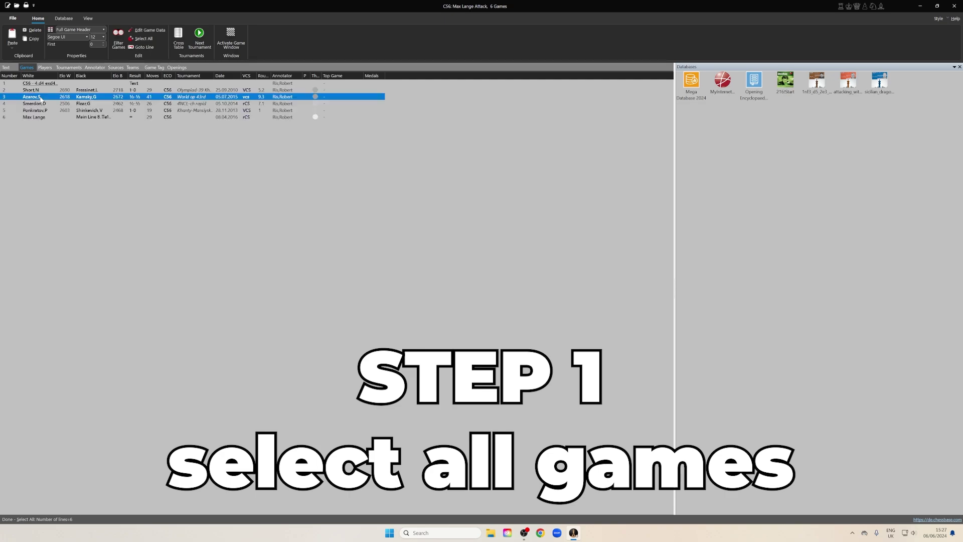
click(145, 40)
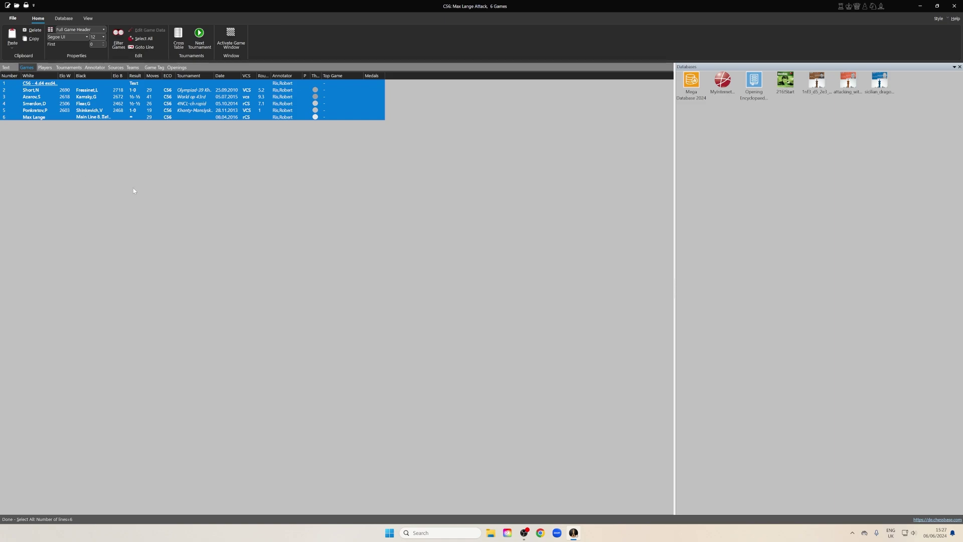
key(ctrl+a)
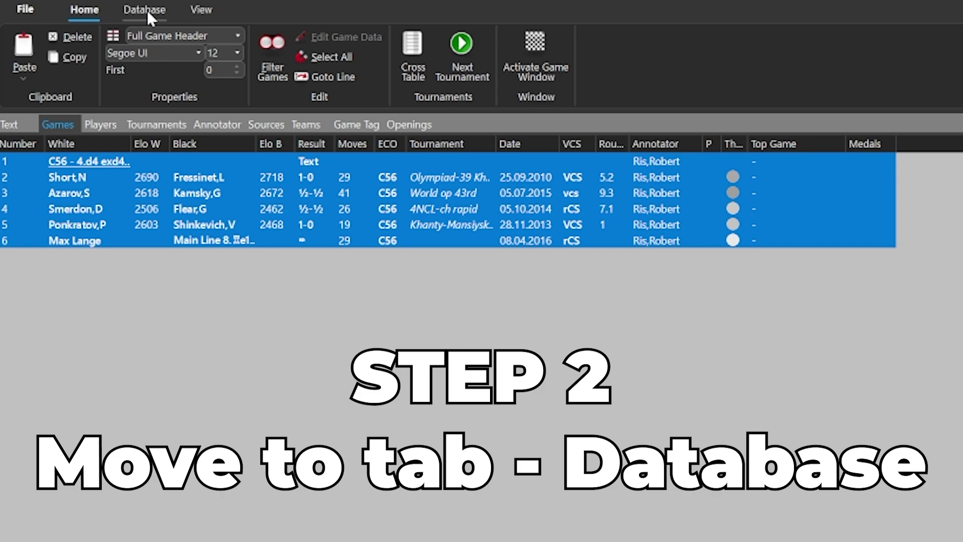
Step: Use Database Book 'Play against with White' to start a game against the selected games' book
click(146, 10)
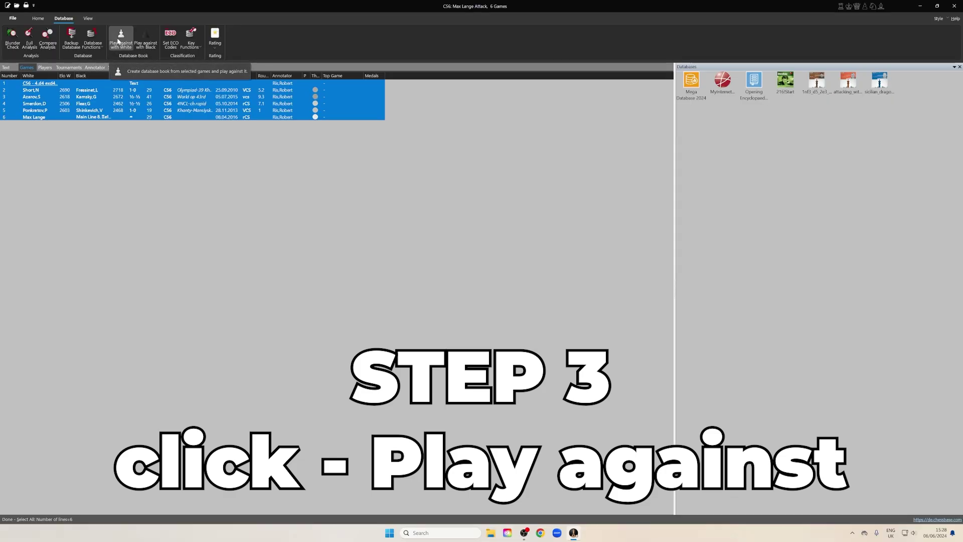
click(121, 40)
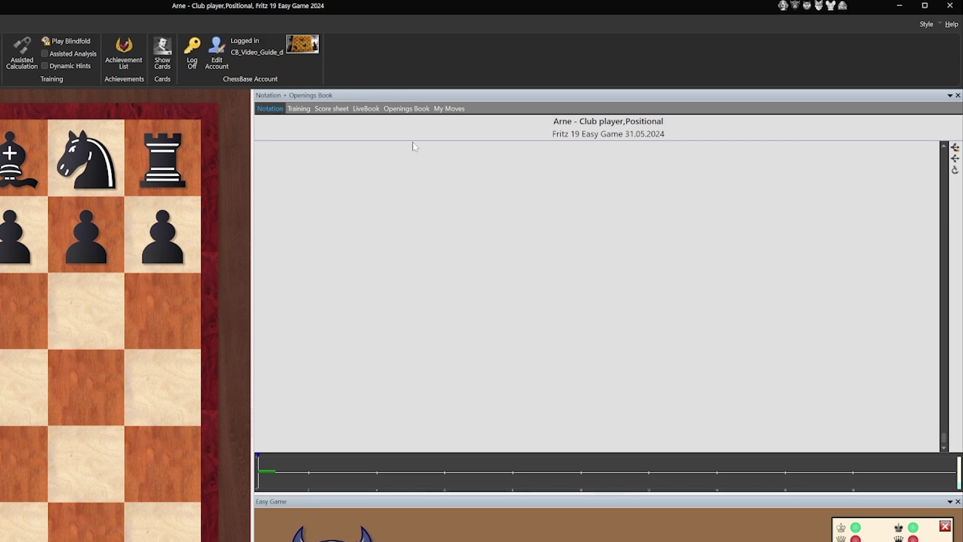
Step: Show the Openings Book pane with the C56 Two Knights Defence book beside the board
click(406, 109)
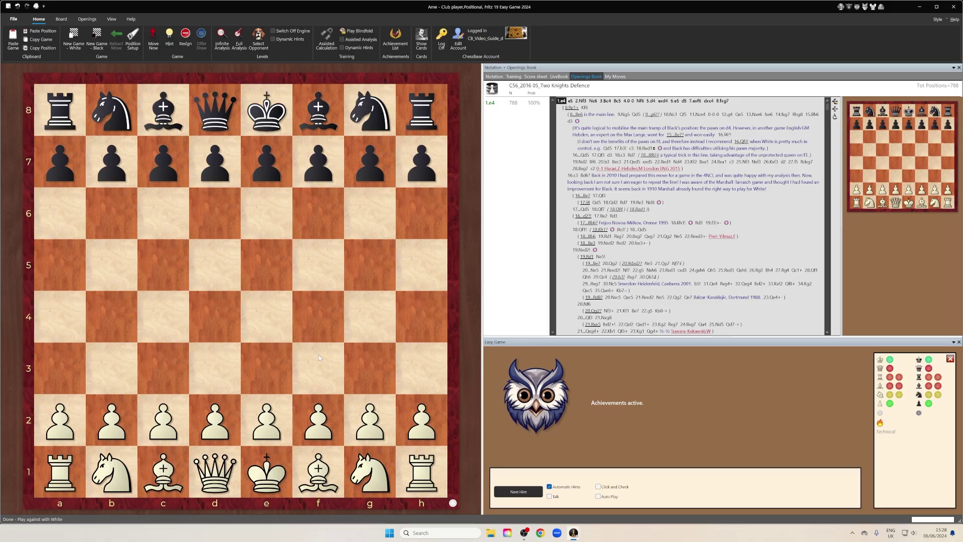
Step: Play e4, Nf3, Bc4, O-O, d4 and exf6 against the engine to reach the Max Lange position
drag(266, 424, 264, 328)
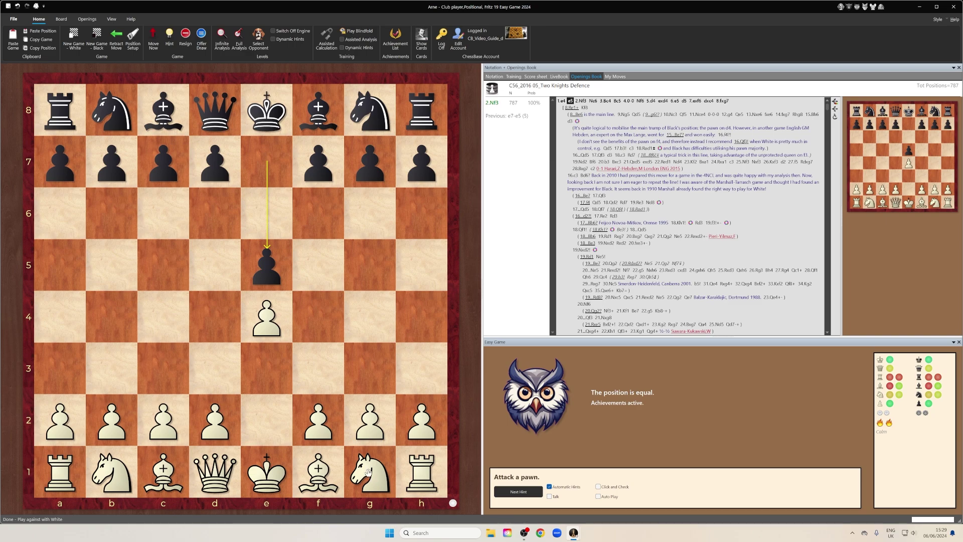
drag(367, 475, 318, 371)
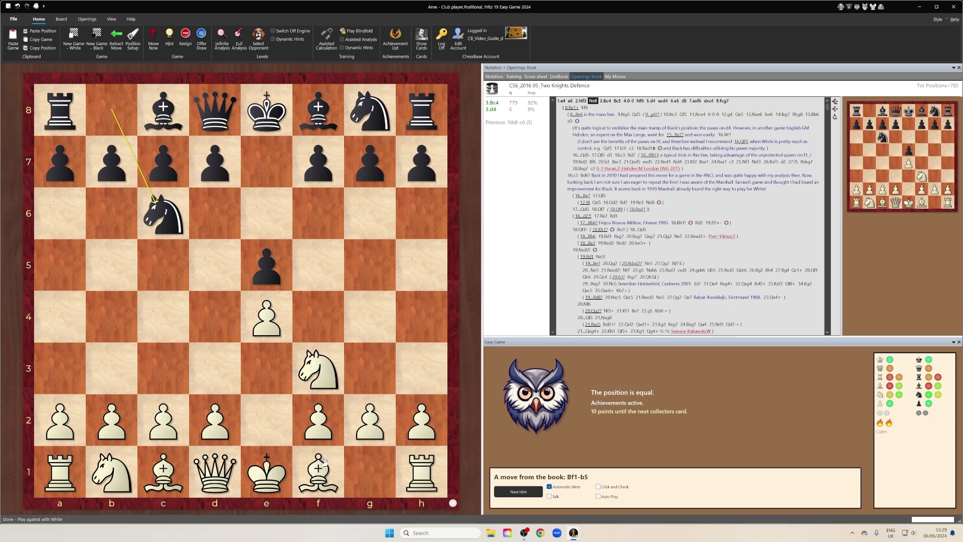
drag(319, 471, 164, 314)
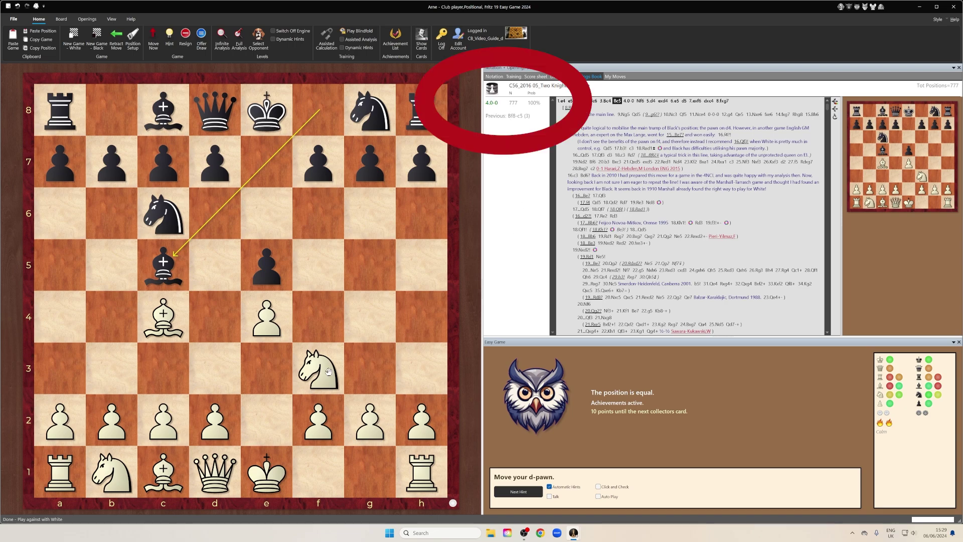
drag(271, 473, 374, 469)
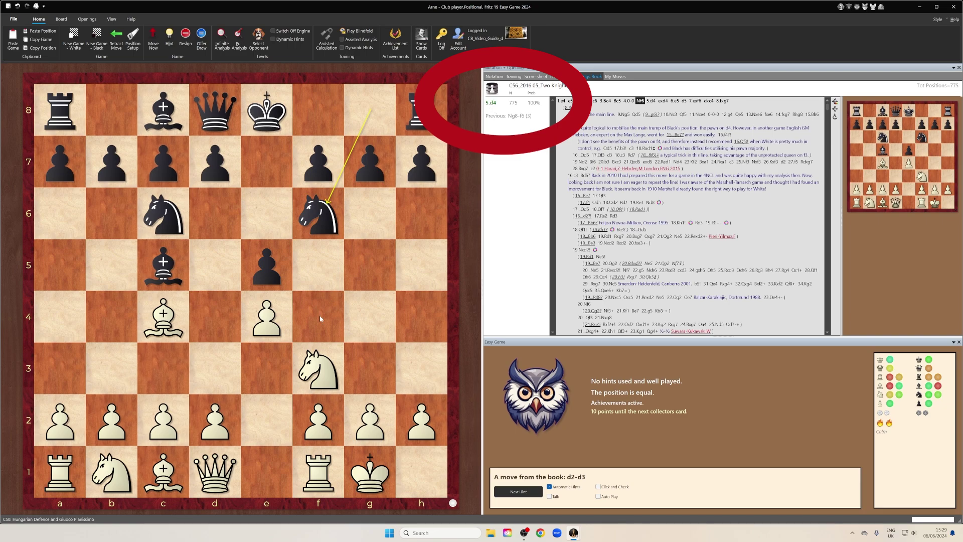
drag(221, 418, 270, 271)
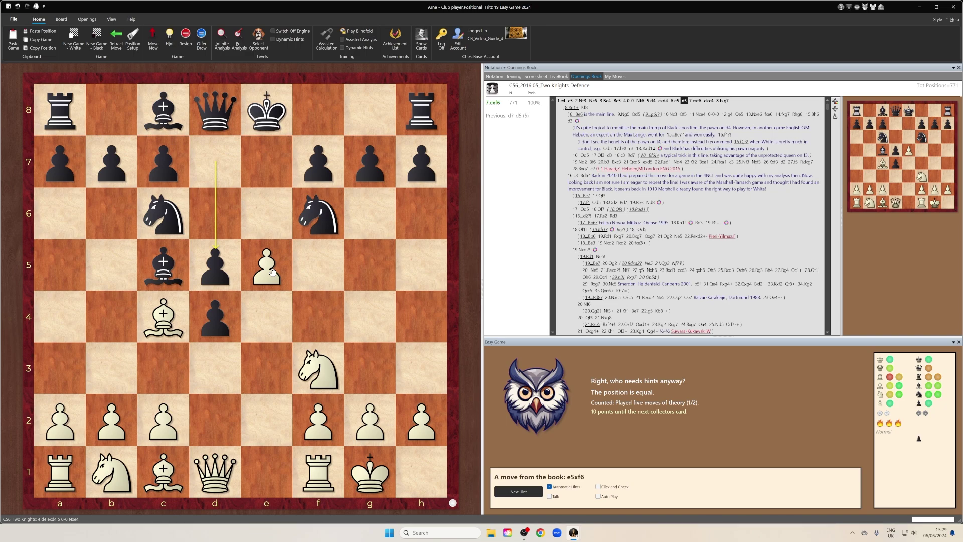
drag(272, 273, 321, 219)
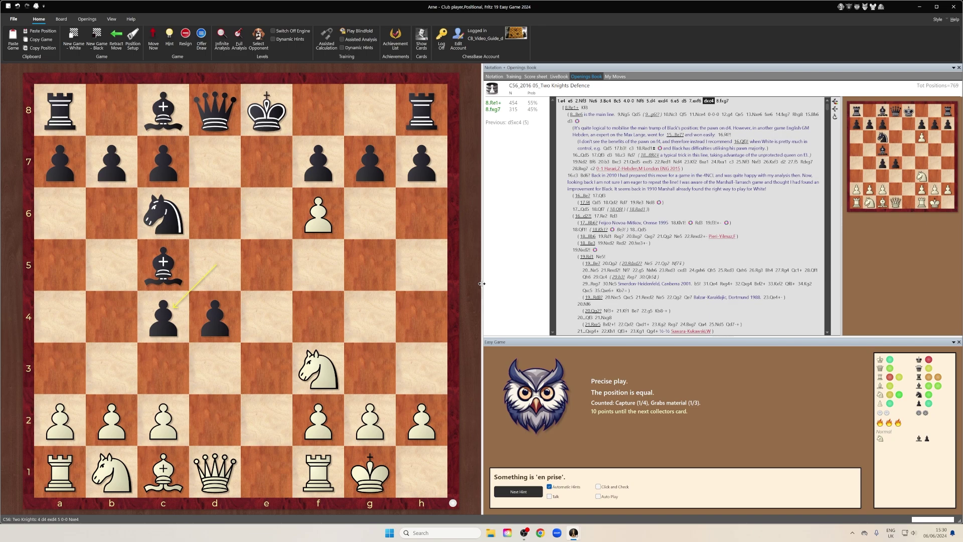
Step: Shrink the main board, widen the preview board, and preview the book line 8.Re1+ Kf8
drag(481, 283, 226, 267)
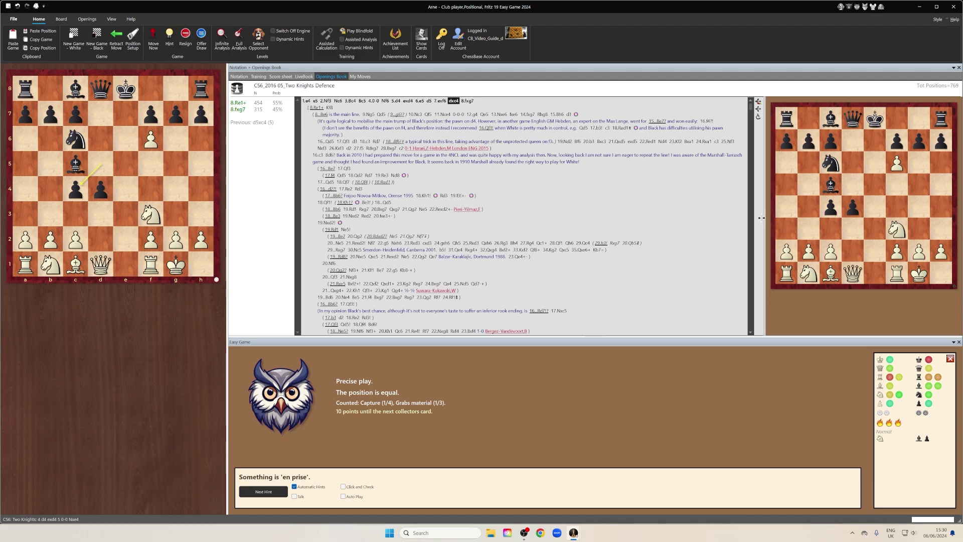
drag(632, 219, 579, 219)
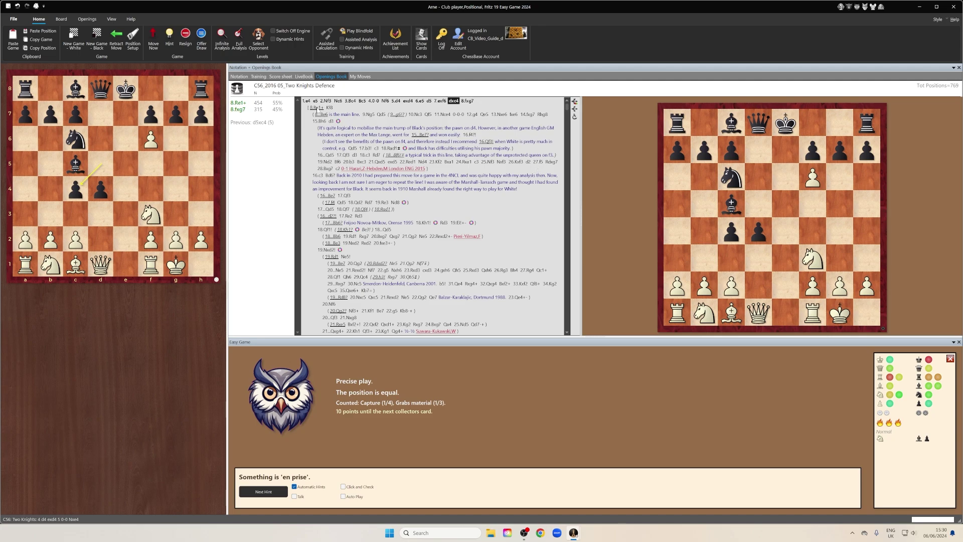
click(316, 108)
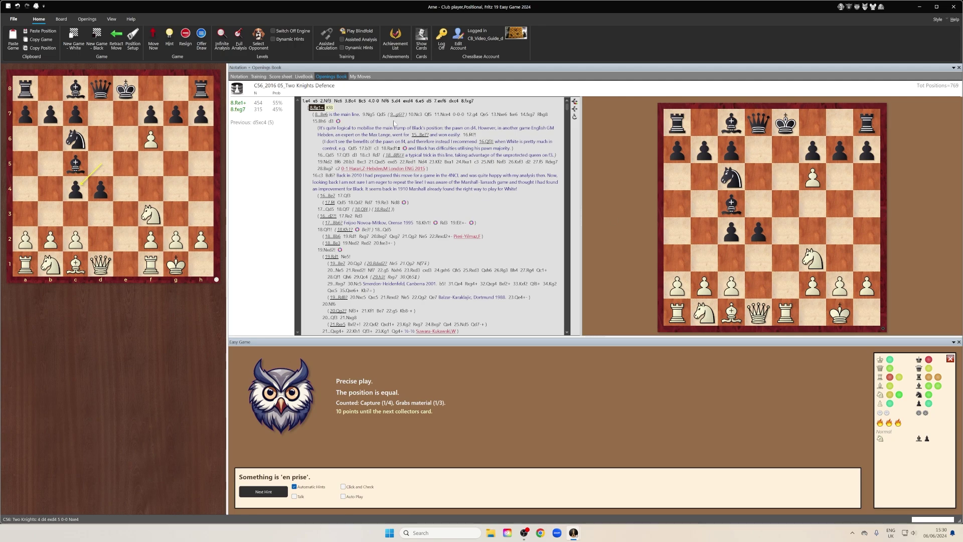
click(330, 108)
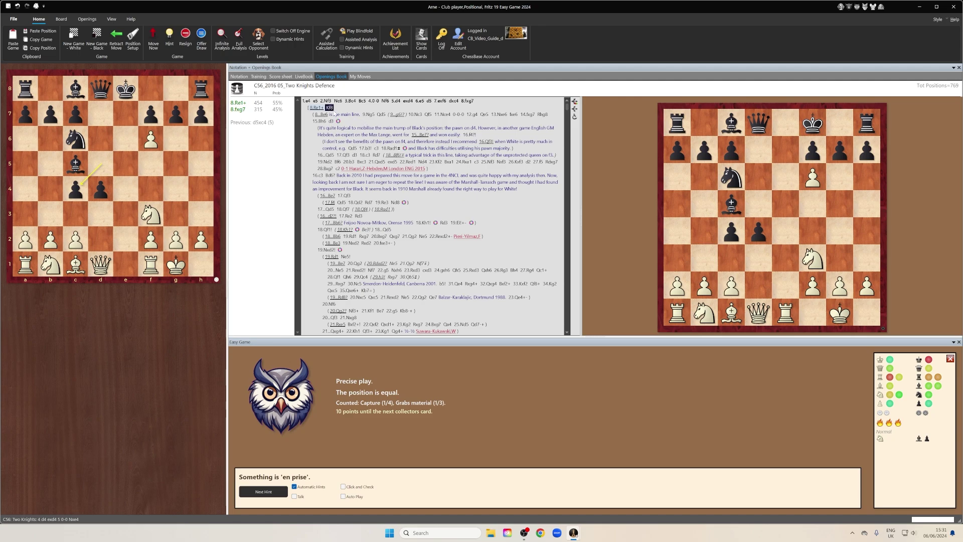
Step: Set the opening book notation font size to 18 via Choose Font
right_click(330, 110)
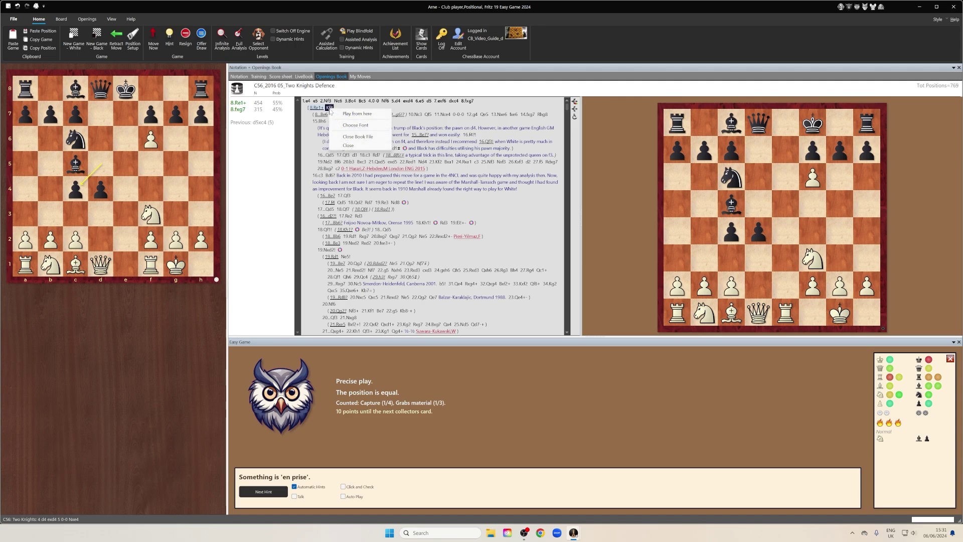
click(364, 127)
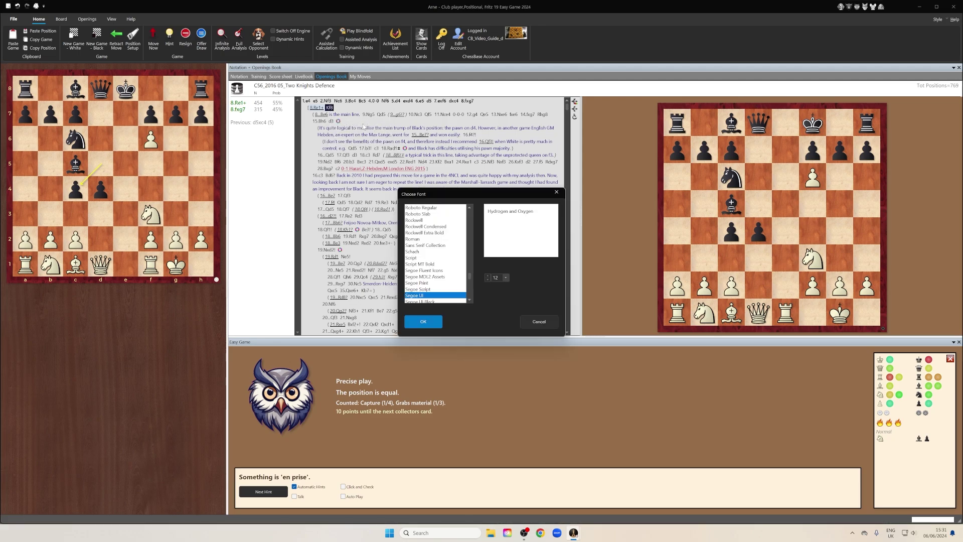
click(505, 278)
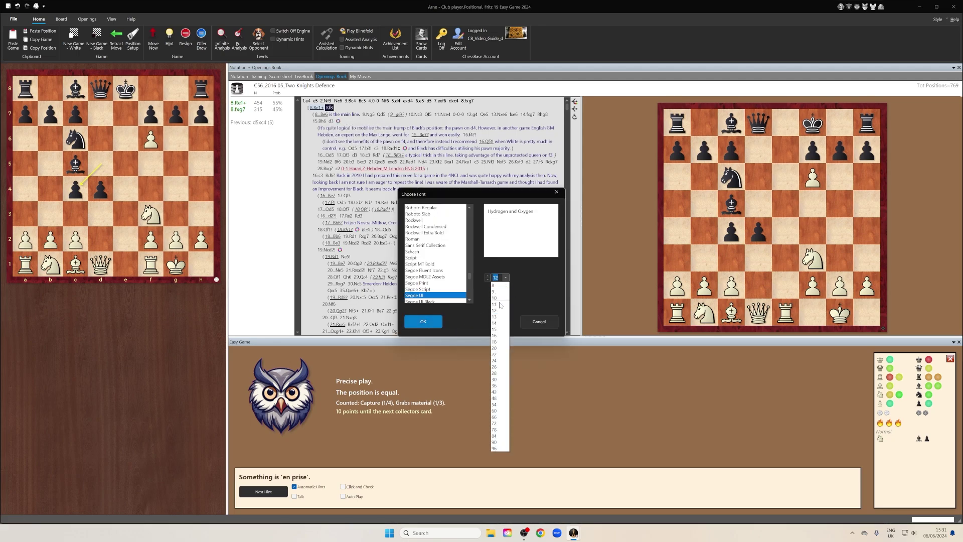
click(499, 342)
click(427, 322)
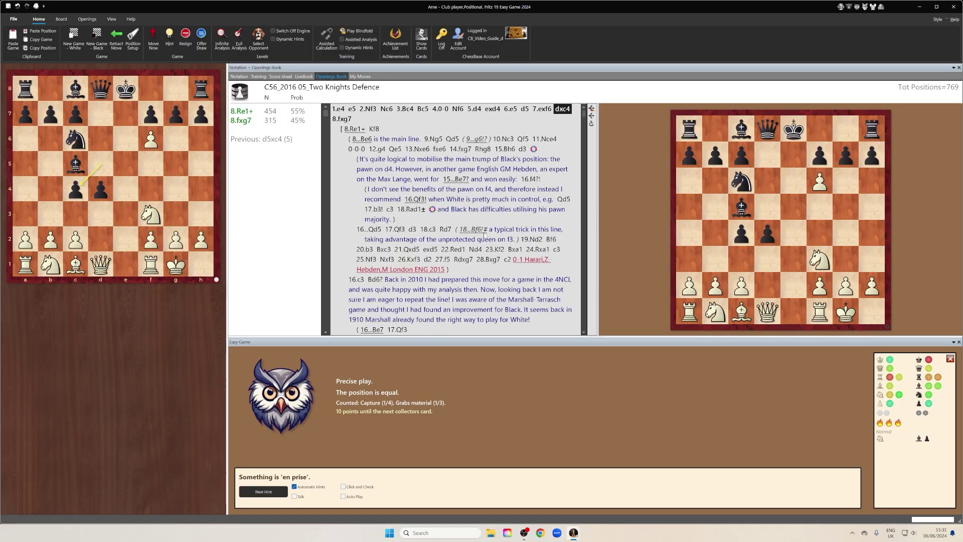
scroll(420, 168, down, 15)
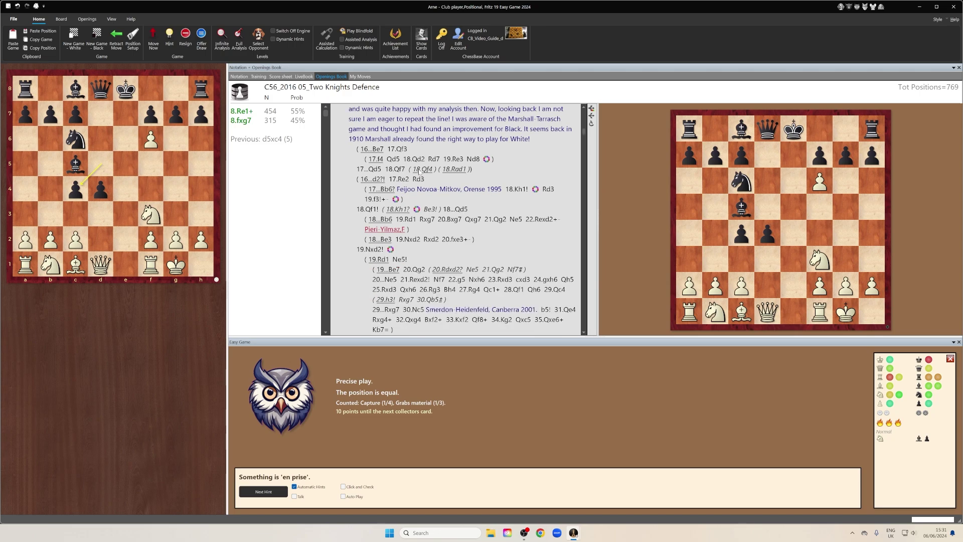
scroll(419, 172, down, 15)
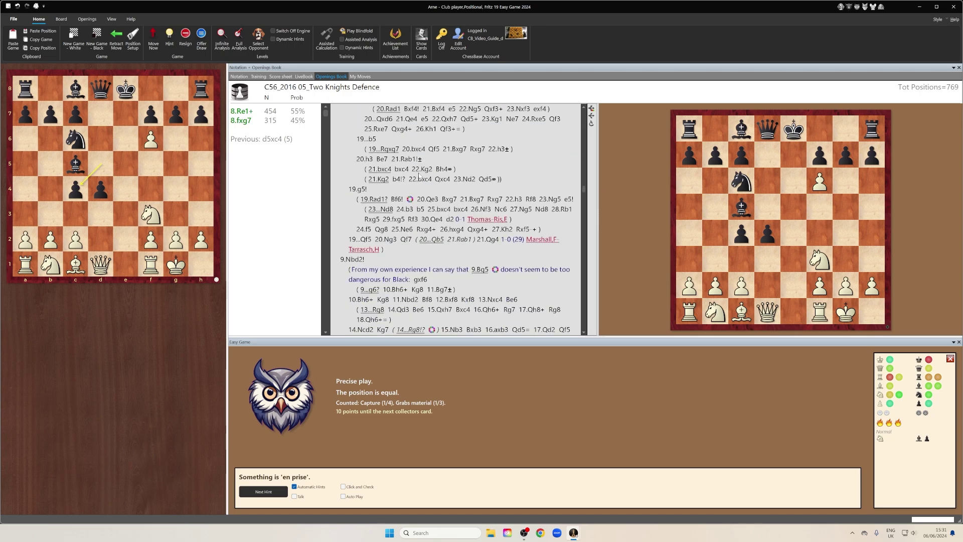
scroll(419, 176, down, 3)
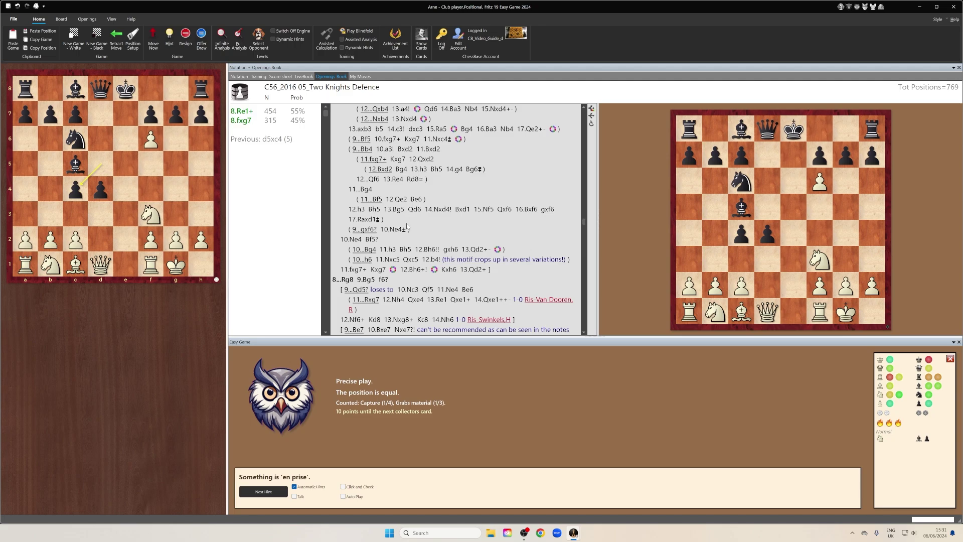
scroll(406, 226, down, 15)
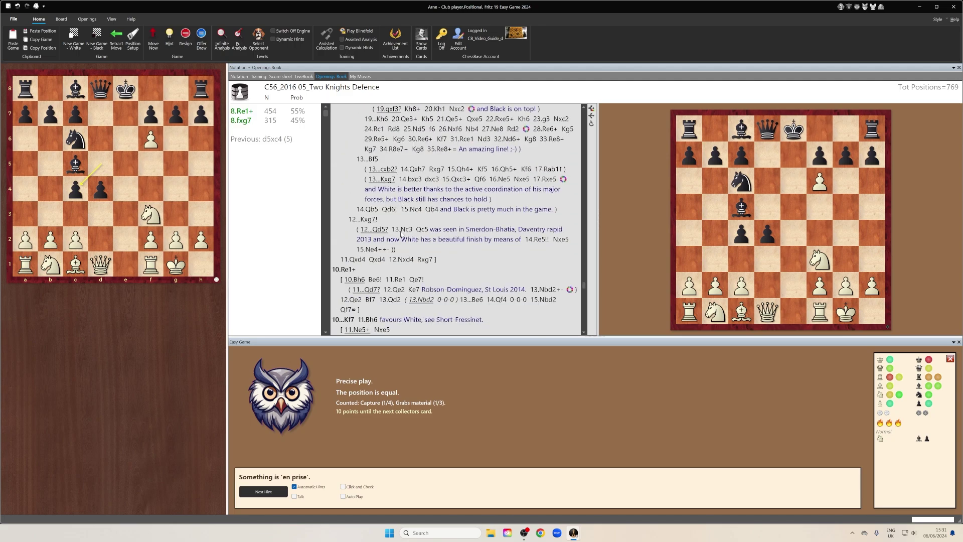
scroll(401, 233, up, 7)
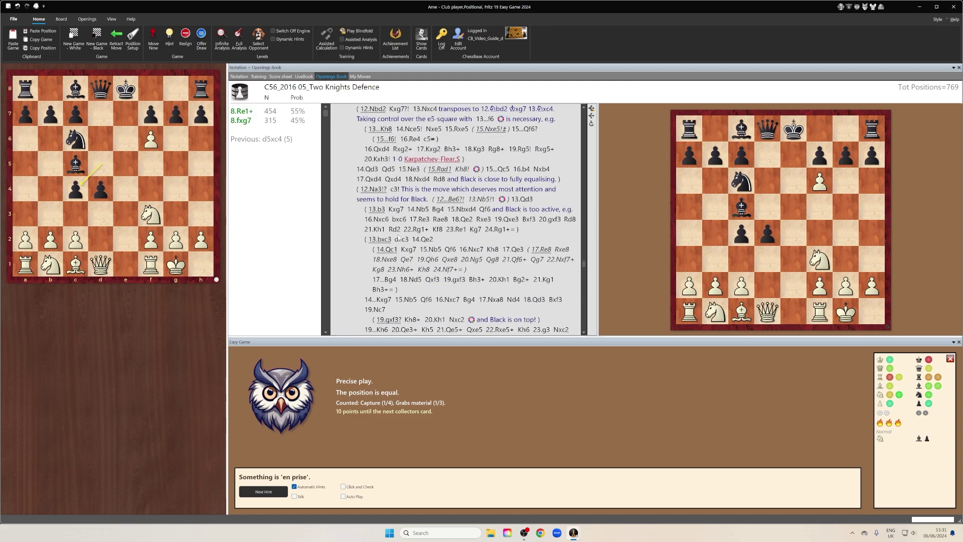
scroll(399, 235, up, 10)
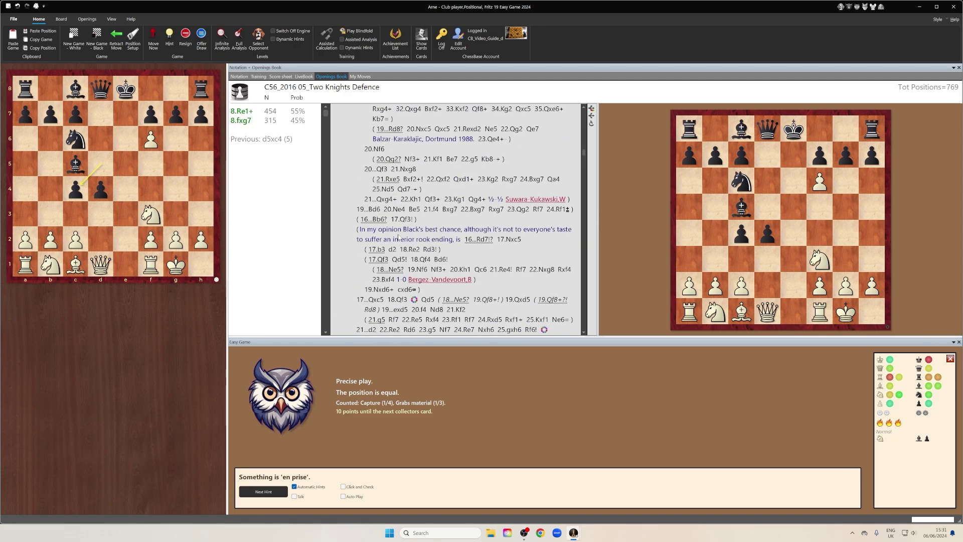
scroll(398, 237, up, 10)
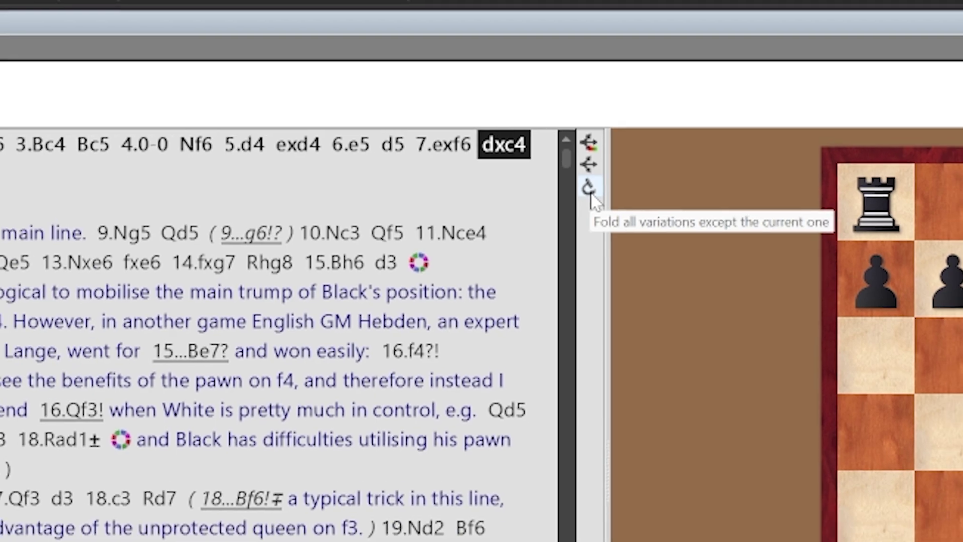
Step: Fold all book variations except the current line, then unfold the sub-variations under 8.Re1+
click(590, 199)
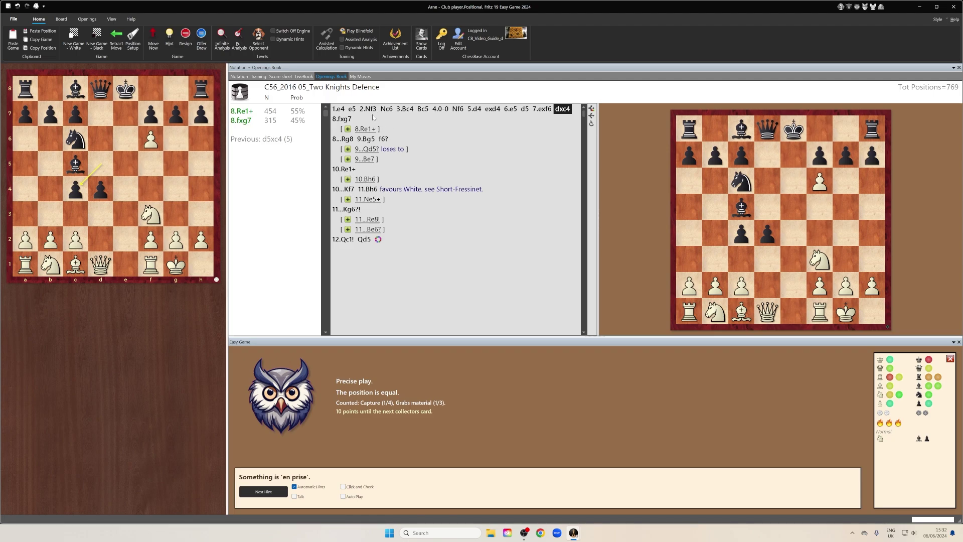
click(348, 129)
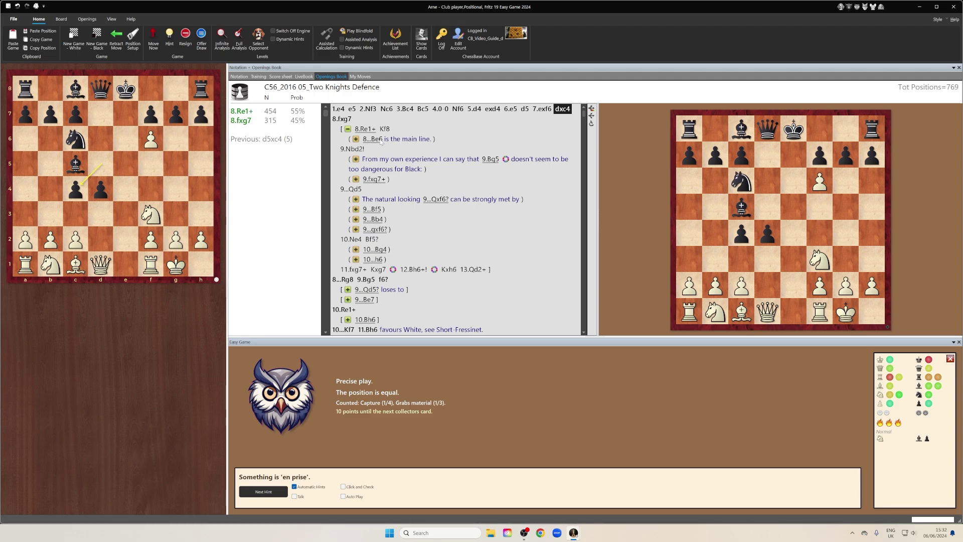
Step: Expand the annotated 8...Be6 line and follow it on the preview board to the position after ...d3
click(355, 140)
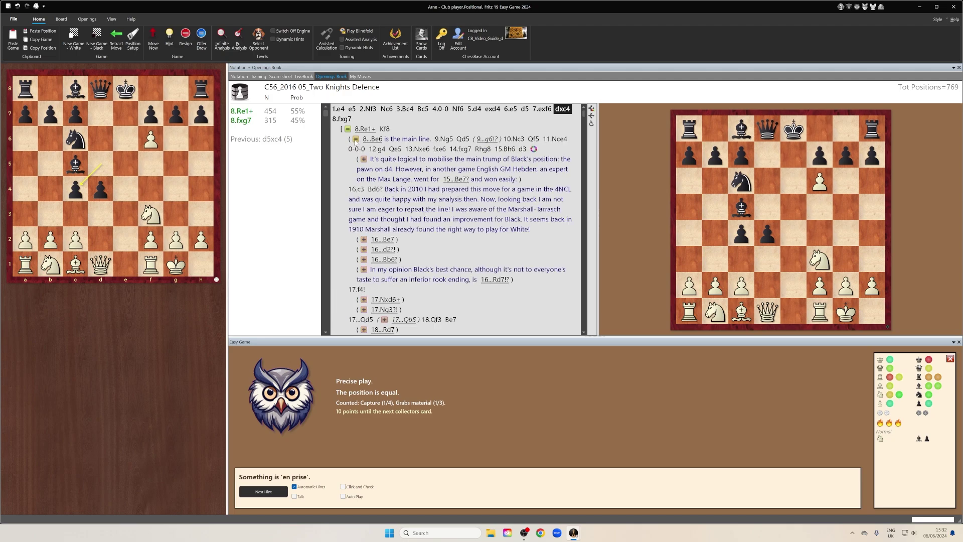
click(381, 140)
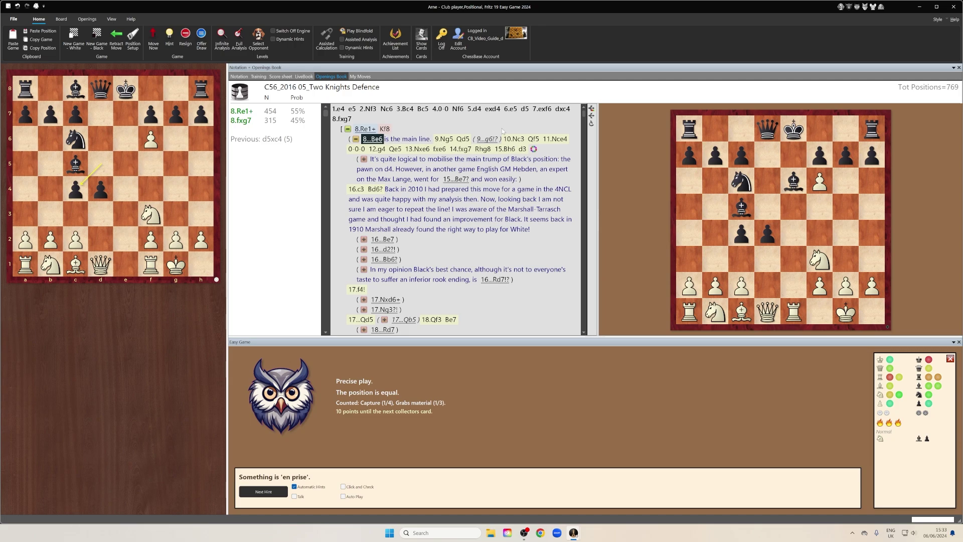
click(523, 150)
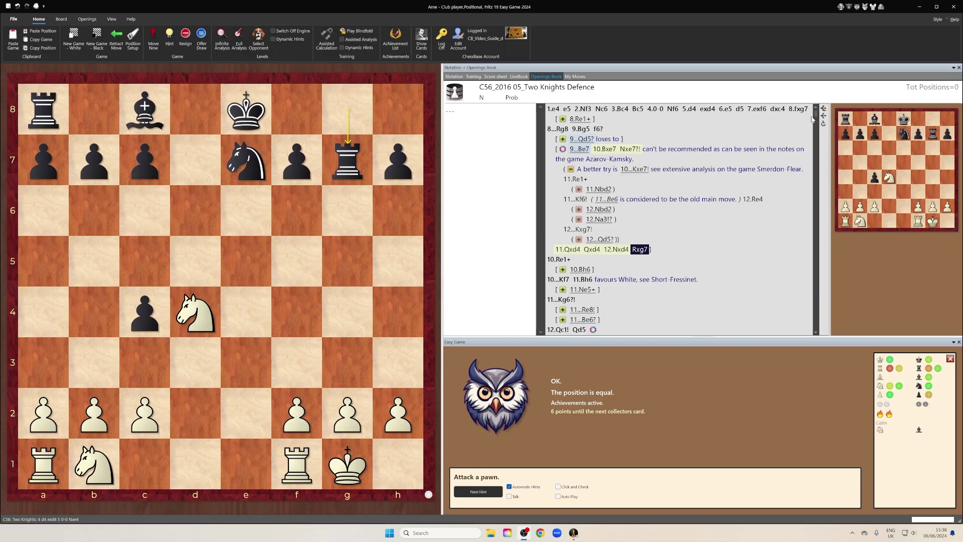
Step: Expand the 11.Ne5+ variation and play on from the position after 14.Qh6+ on the main board
scroll(805, 227, down, 1)
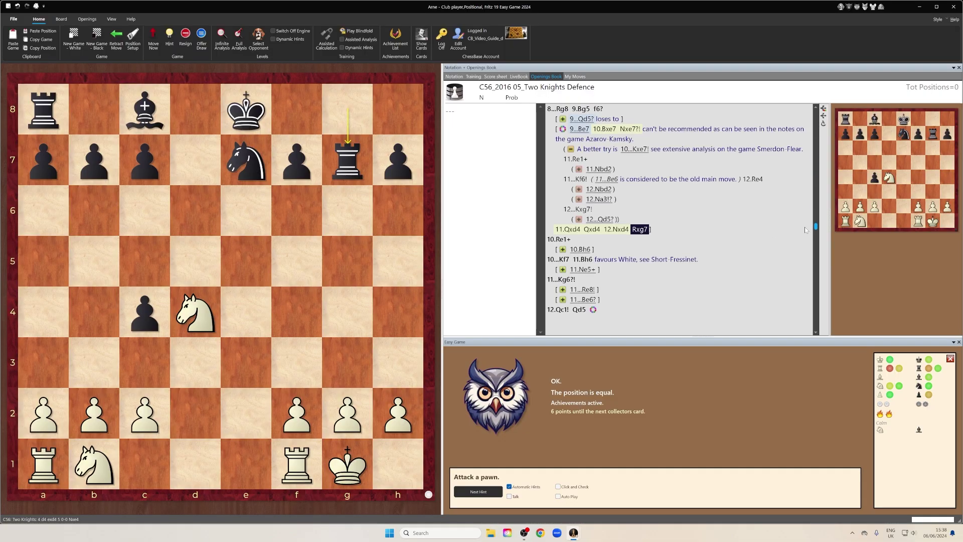
click(562, 270)
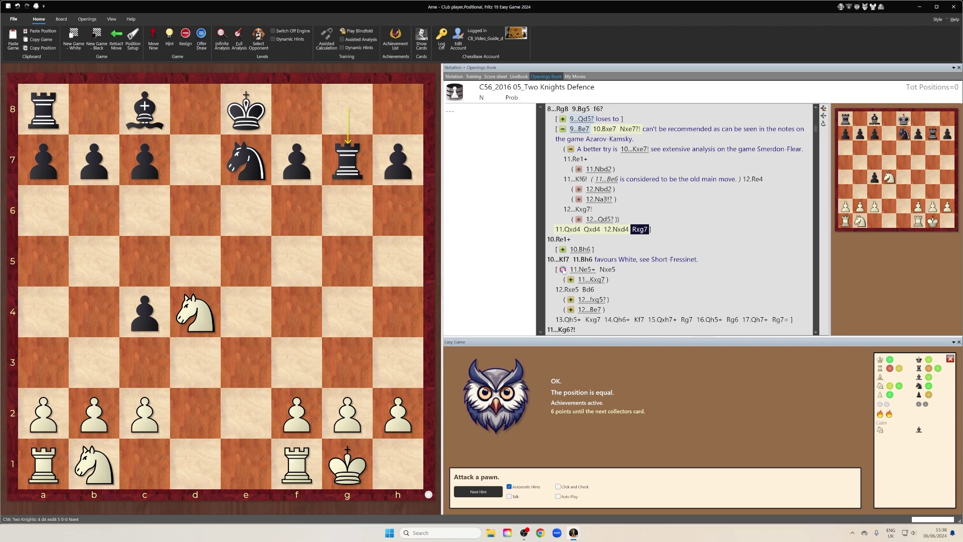
scroll(622, 315, down, 1)
click(616, 290)
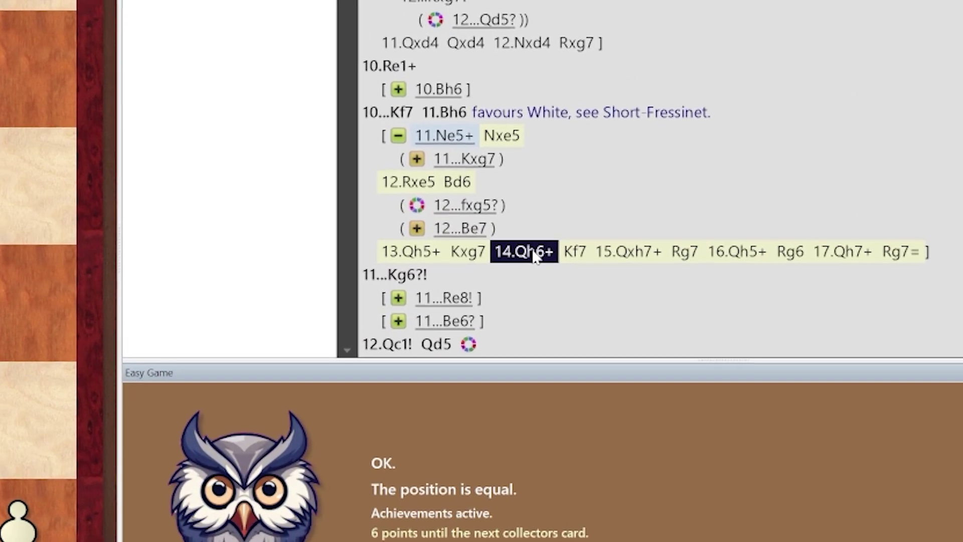
right_click(536, 256)
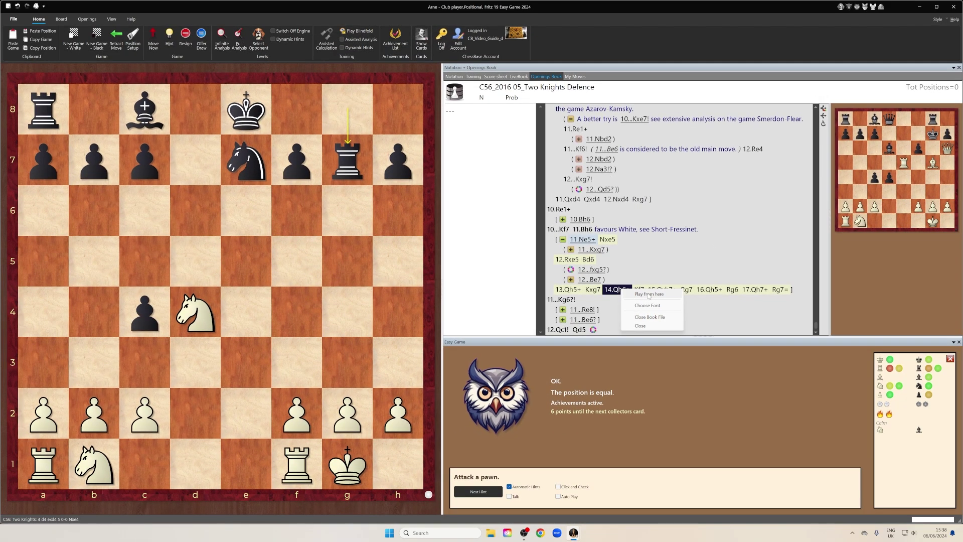
click(649, 294)
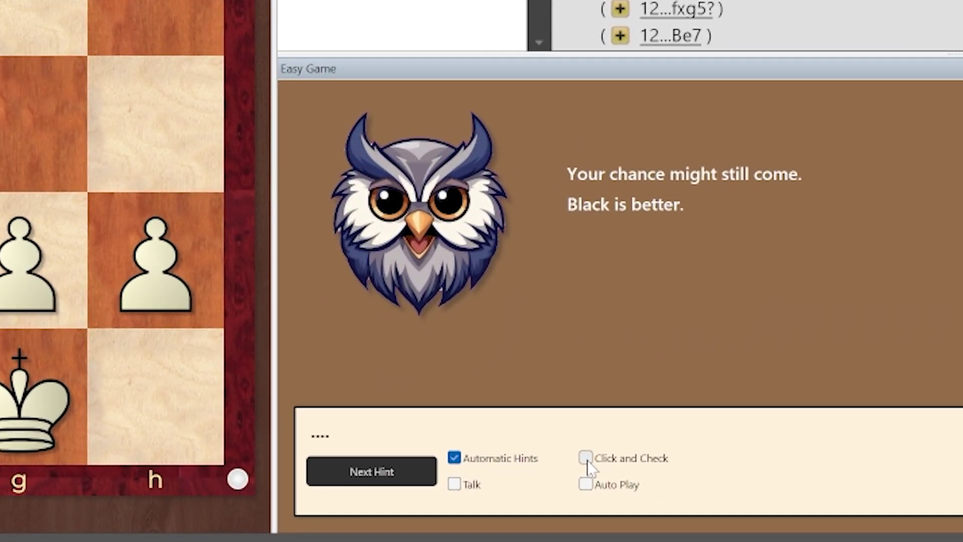
Step: Turn on Click and Check hints and view the legal squares of the e1 rook
click(586, 458)
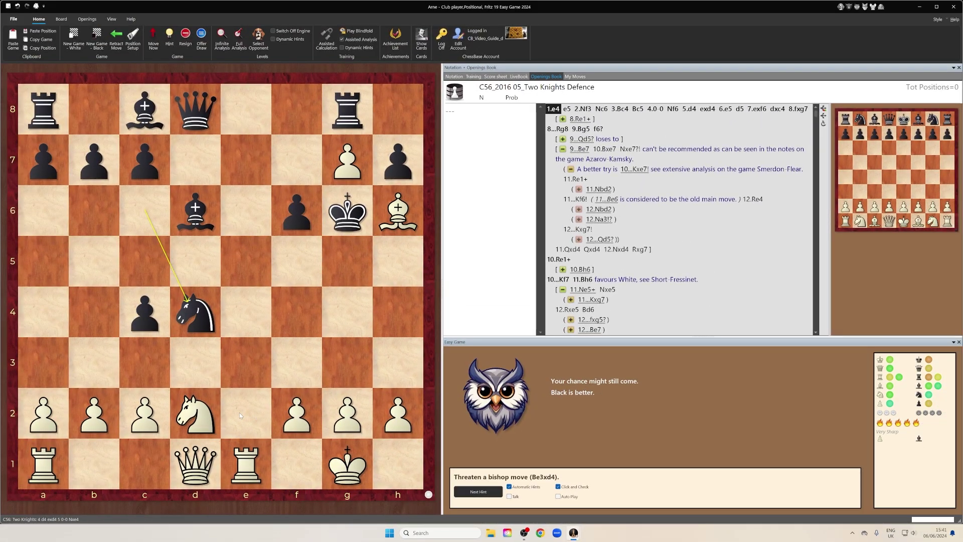
click(248, 468)
drag(248, 469, 249, 465)
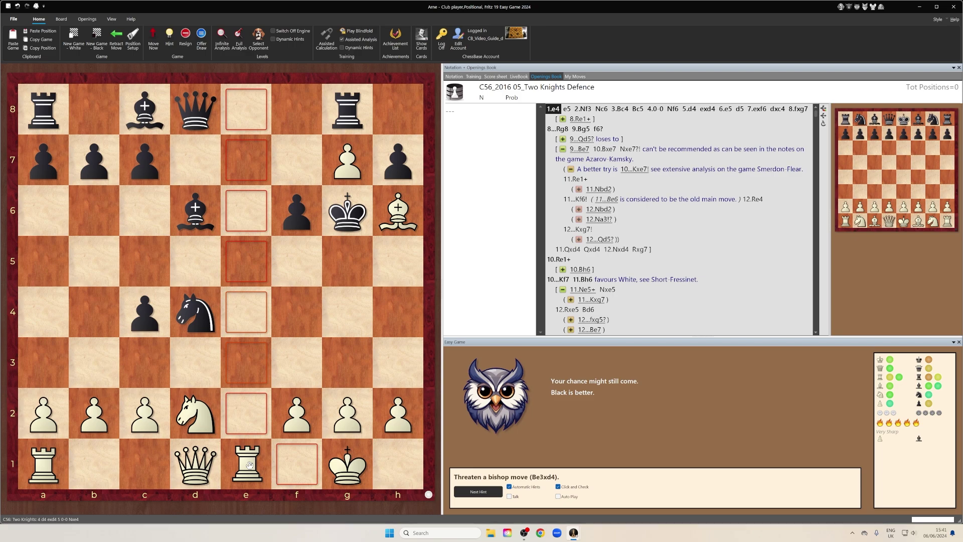
drag(249, 465, 243, 461)
Step: Check the legal moves of the d2 knight, h6 bishop and d1 queen
click(198, 414)
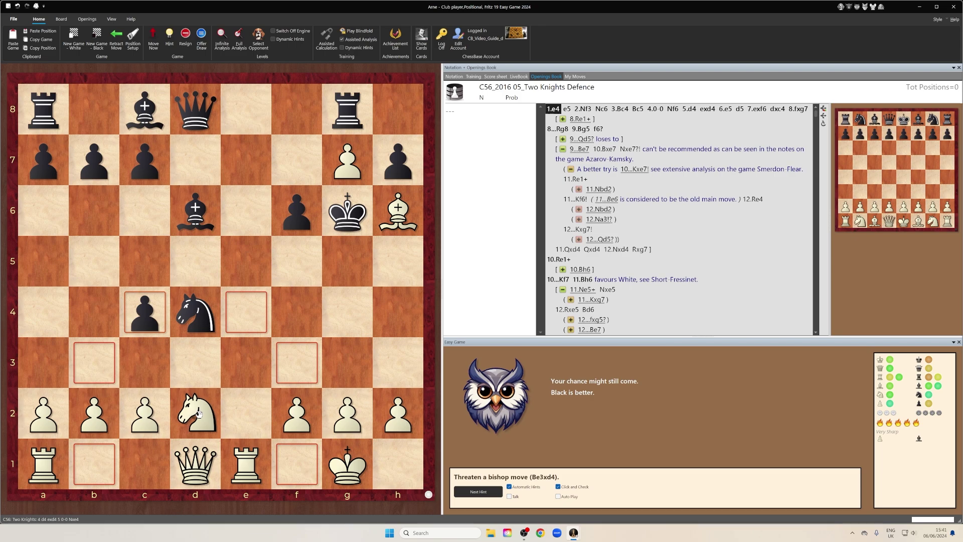
click(198, 413)
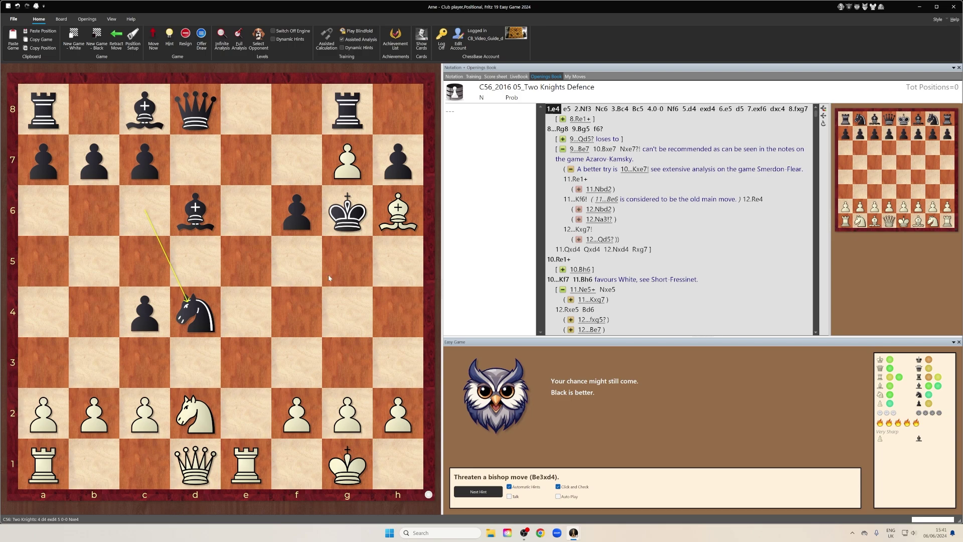
click(396, 211)
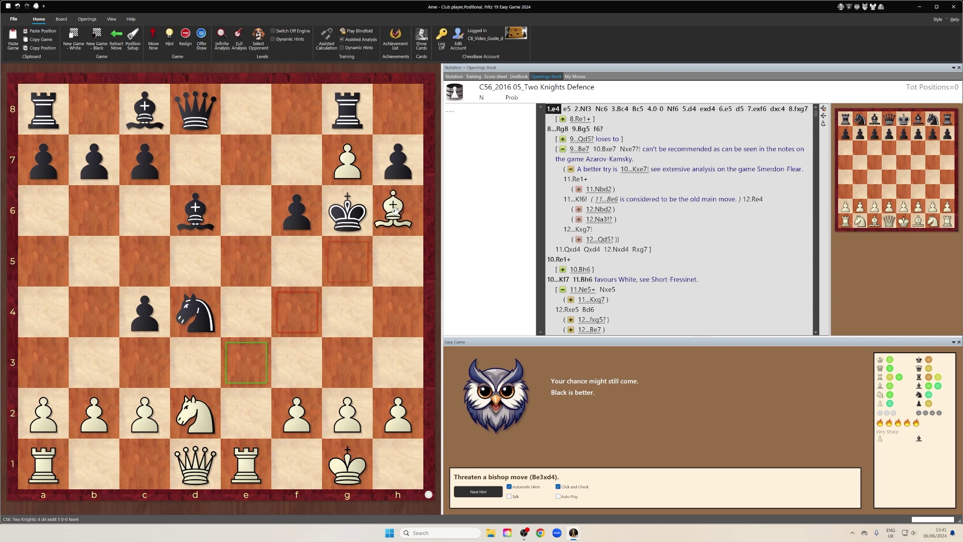
drag(396, 210, 403, 212)
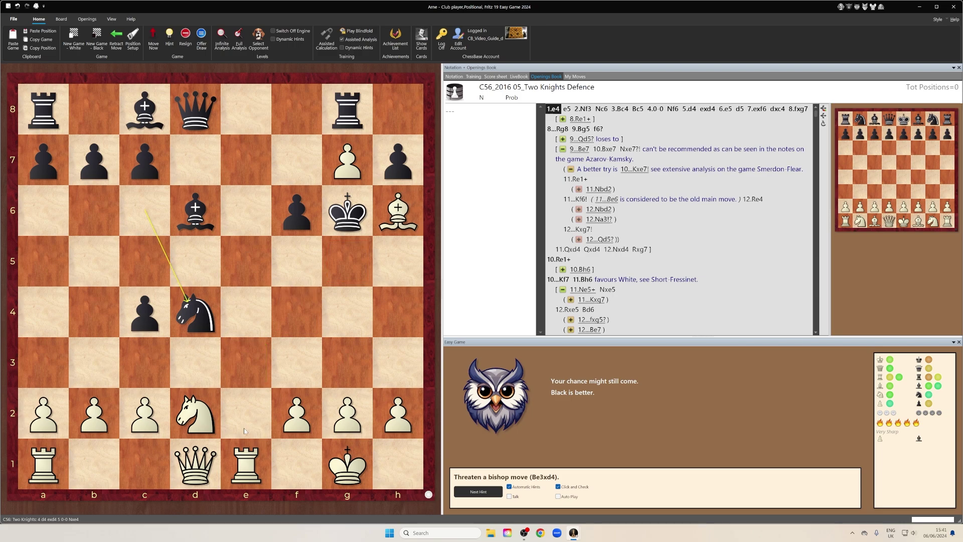
drag(206, 458, 207, 459)
drag(398, 211, 248, 364)
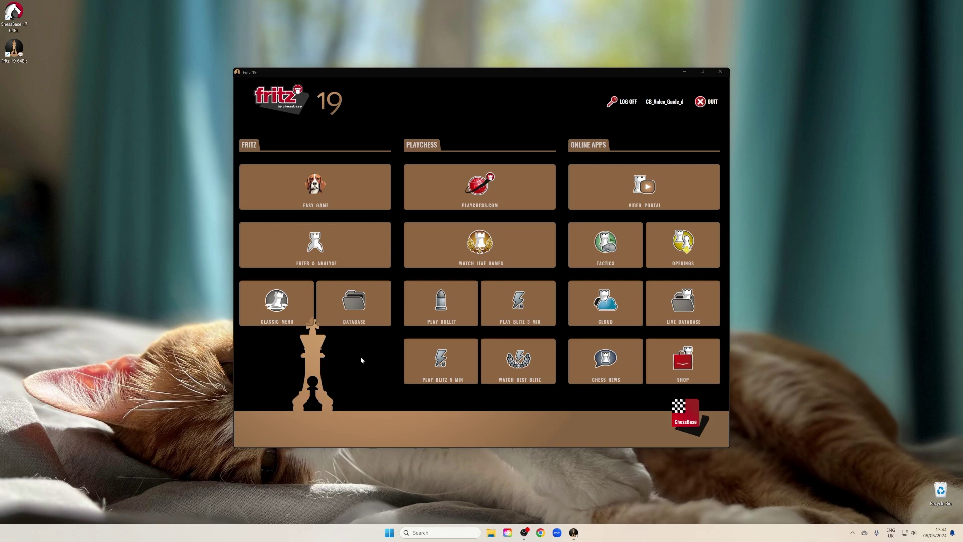
Step: Open the Select Database list and select Opening Encyclopaedia 2024, then C56_2016 05_Two Knights Defence
click(354, 303)
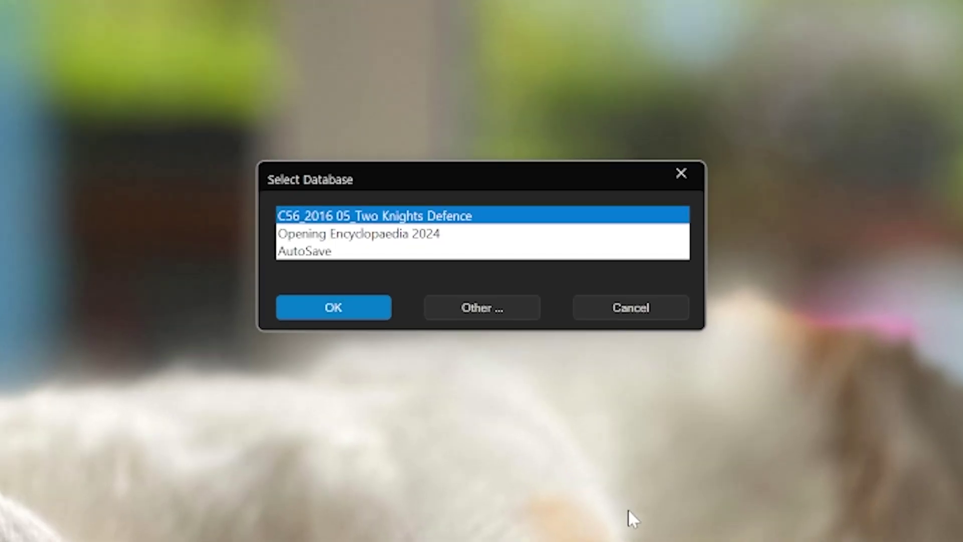
click(370, 239)
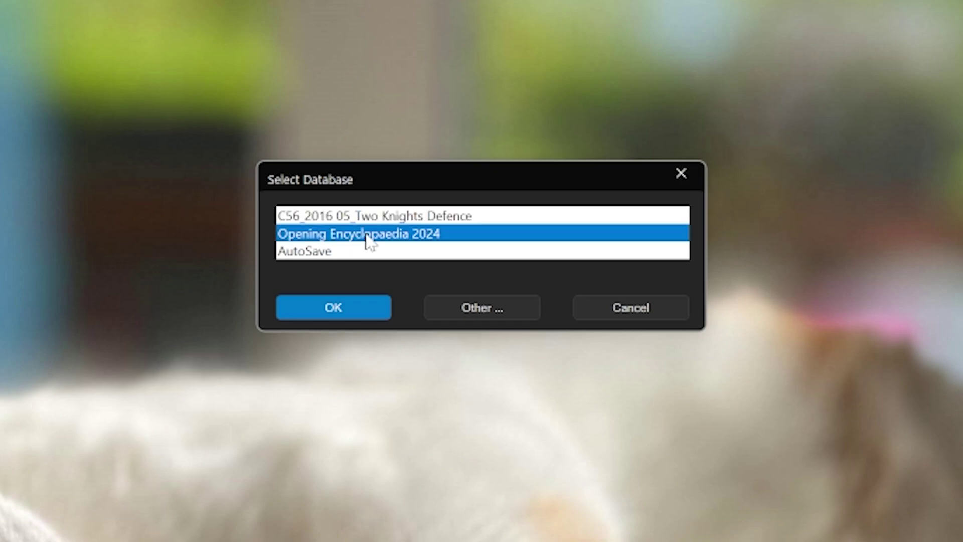
click(405, 222)
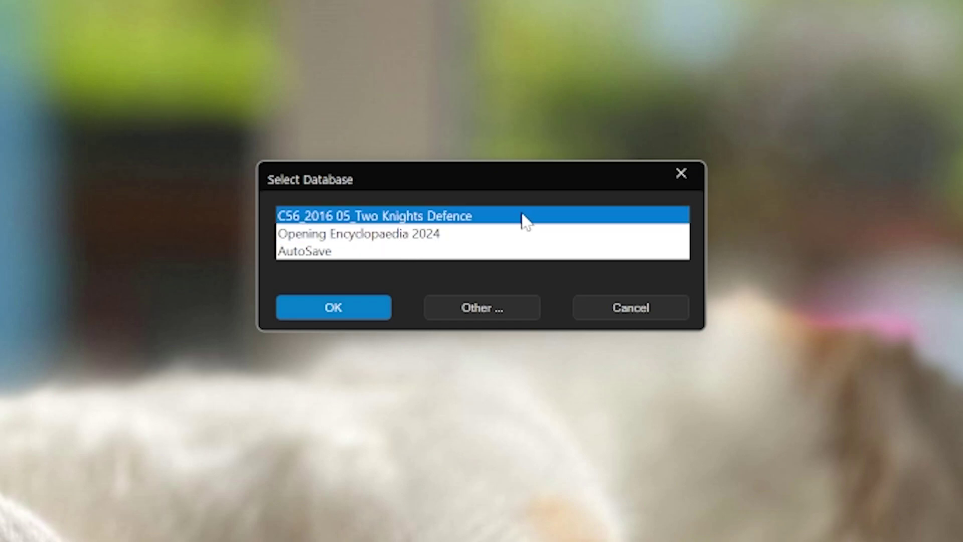